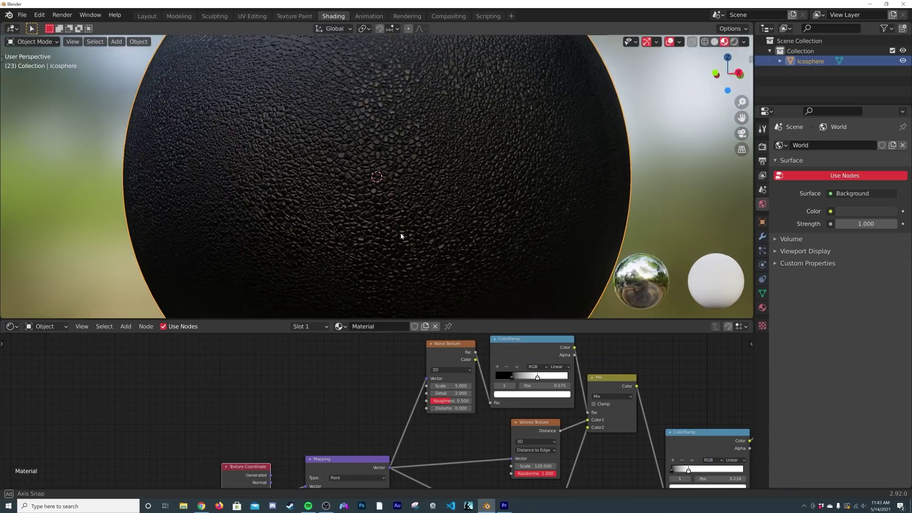
{"action": "middle_click_drag", "start_coordinate": [400, 232], "coordinate": [443, 233]}
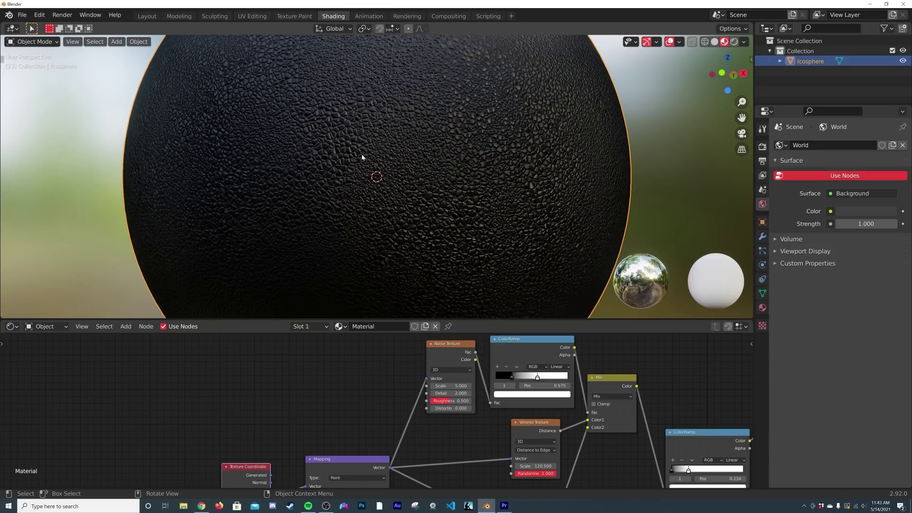
{"action": "middle_click_drag", "start_coordinate": [318, 102], "coordinate": [390, 147]}
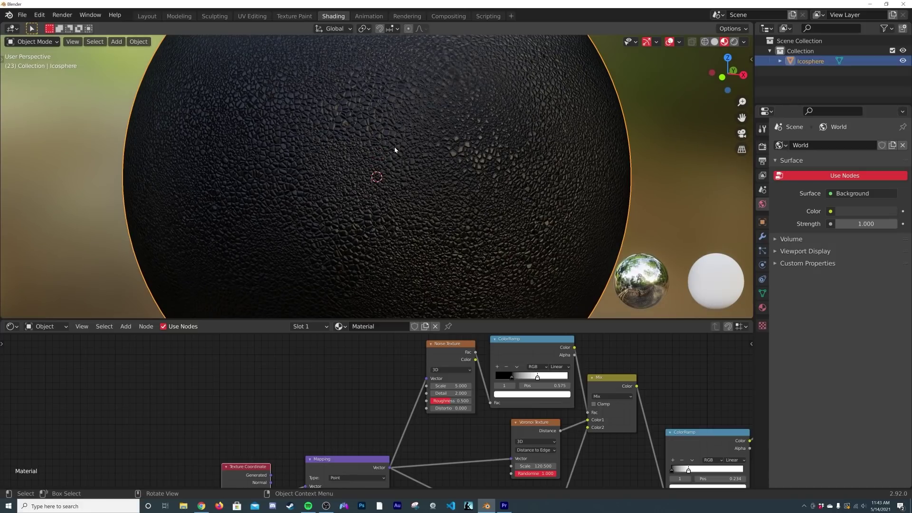
{"action": "middle_click_drag", "start_coordinate": [411, 203], "coordinate": [412, 181]}
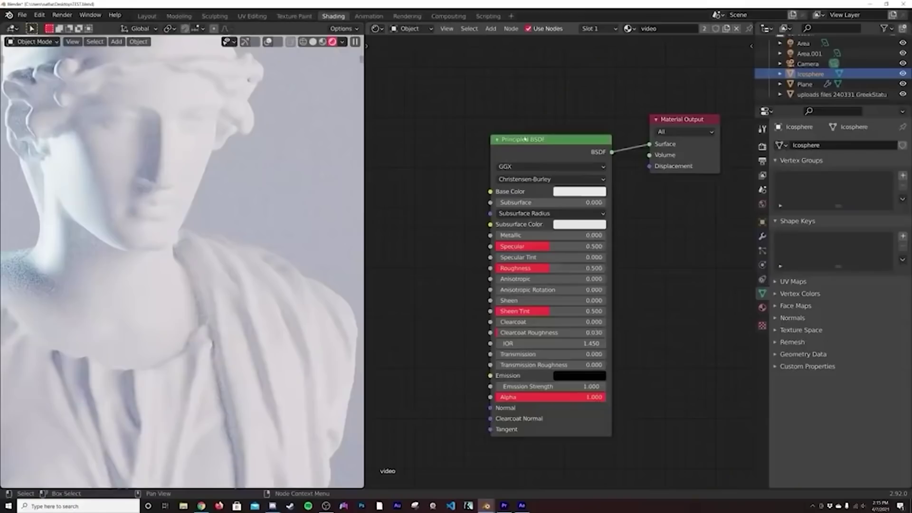
- Replace the Principled BSDF with a Metal node wired to the output's Surface, and set its first color to grey
{"action": "key", "text": "Delete"}
{"action": "key", "text": "shift+a"}
{"action": "left_click", "coordinate": [525, 143]}
{"action": "type", "text": "met"}
{"action": "left_click", "coordinate": [537, 159]}
{"action": "left_click", "coordinate": [518, 143]}
{"action": "left_click_drag", "start_coordinate": [575, 144], "coordinate": [649, 144]}
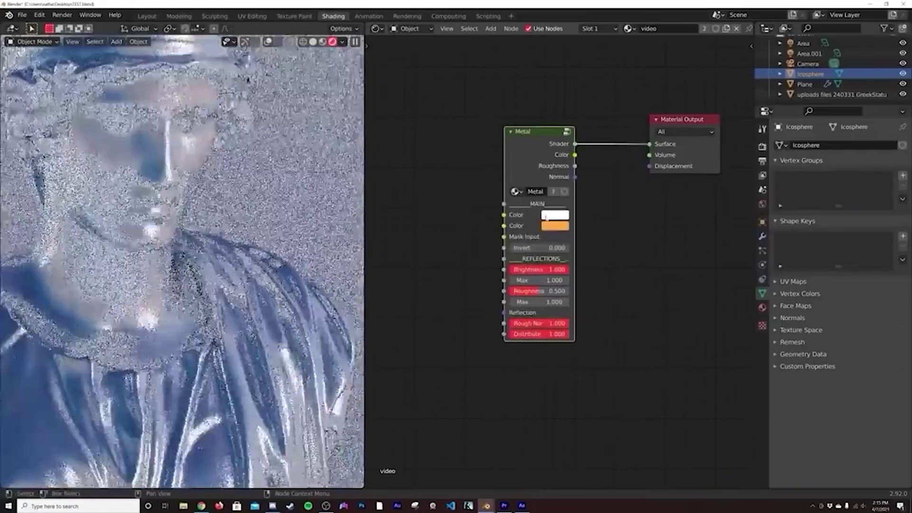
{"action": "left_click", "coordinate": [555, 215]}
{"action": "left_click", "coordinate": [627, 104]}
- Insert an FX_Sand node on the link between the Metal node and the Material Output
{"action": "key", "text": "shift+a"}
{"action": "left_click", "coordinate": [635, 99]}
{"action": "type", "text": "sand"}
{"action": "left_click", "coordinate": [646, 113]}
{"action": "left_click", "coordinate": [627, 139]}
- Add a Dirtmap/Discolor node and wire its Color, Roughness and Max outputs to the matching Metal inputs
{"action": "middle_click_drag", "start_coordinate": [414, 166], "coordinate": [518, 172]}
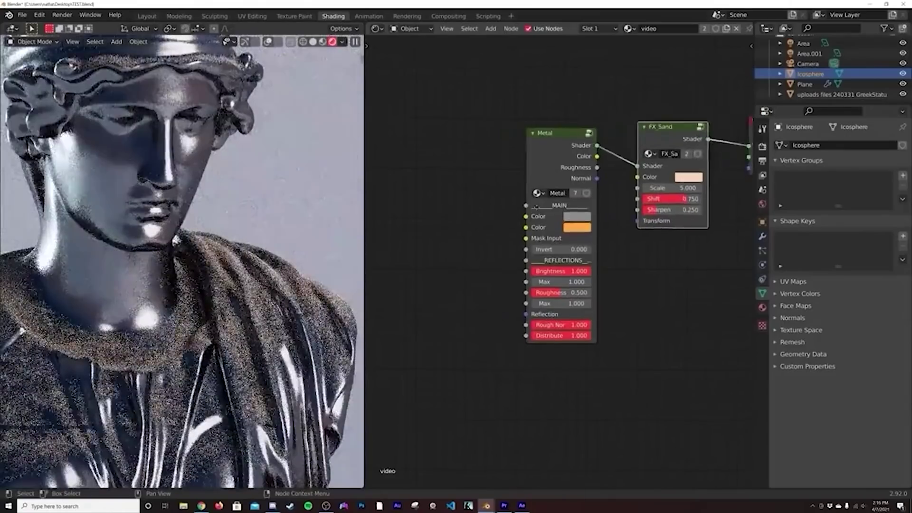
{"action": "key", "text": "shift+a"}
{"action": "left_click", "coordinate": [523, 172]}
{"action": "type", "text": "dirt"}
{"action": "left_click", "coordinate": [552, 209]}
{"action": "left_click", "coordinate": [503, 184]}
{"action": "left_click_drag", "start_coordinate": [544, 165], "coordinate": [608, 219]}
{"action": "left_click_drag", "start_coordinate": [544, 175], "coordinate": [608, 307]}
- Adjust the brightness of the Dirtmap/Discolor node's Color to a dark grey
{"action": "left_click", "coordinate": [525, 258]}
{"action": "left_click", "coordinate": [551, 153]}
{"action": "left_click_drag", "start_coordinate": [597, 169], "coordinate": [597, 149]}
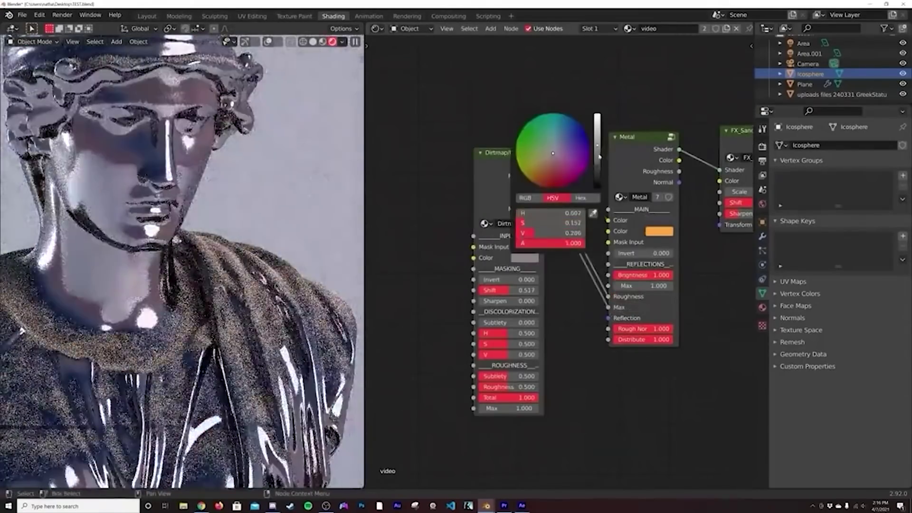
- Add a Markings node and connect its output 4 to the Dirtmap/Discolor node's Mask Input
{"action": "middle_click_drag", "start_coordinate": [434, 215], "coordinate": [534, 210]}
{"action": "key", "text": "shift+a"}
{"action": "left_click", "coordinate": [539, 211]}
{"action": "type", "text": "mark"}
{"action": "left_click", "coordinate": [560, 227]}
{"action": "left_click", "coordinate": [475, 201]}
{"action": "left_click_drag", "start_coordinate": [521, 230], "coordinate": [574, 242]}
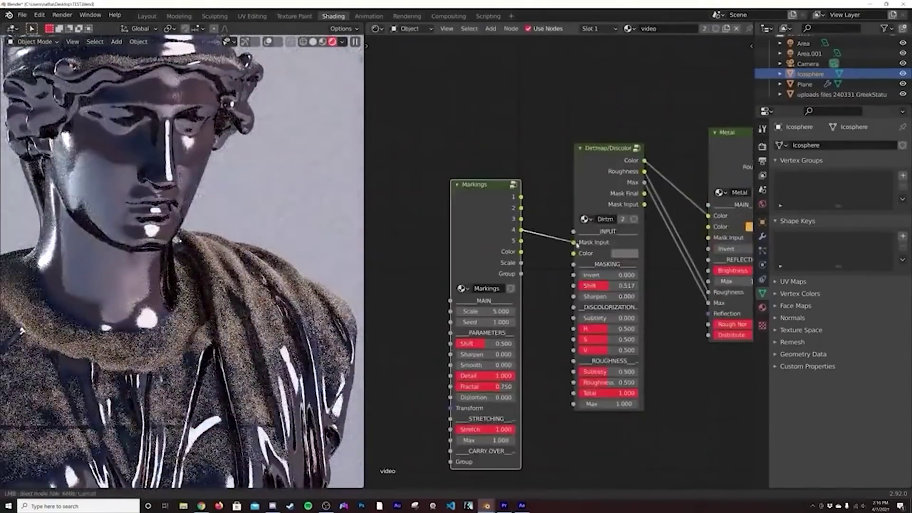
- Set the Markings node's scale to 0.3
{"action": "left_click", "coordinate": [484, 311]}
{"action": "type", "text": ".3"}
{"action": "key", "text": "Return"}
- Set the Dirtmap/Discolor node's roughness Subtlety to about 0.131 and its Max to 2
{"action": "middle_click_drag", "start_coordinate": [560, 351], "coordinate": [501, 306]}
{"action": "scroll", "coordinate": [546, 323], "scroll_direction": "up", "scroll_amount": 4}
{"action": "left_click_drag", "start_coordinate": [546, 348], "coordinate": [516, 349]}
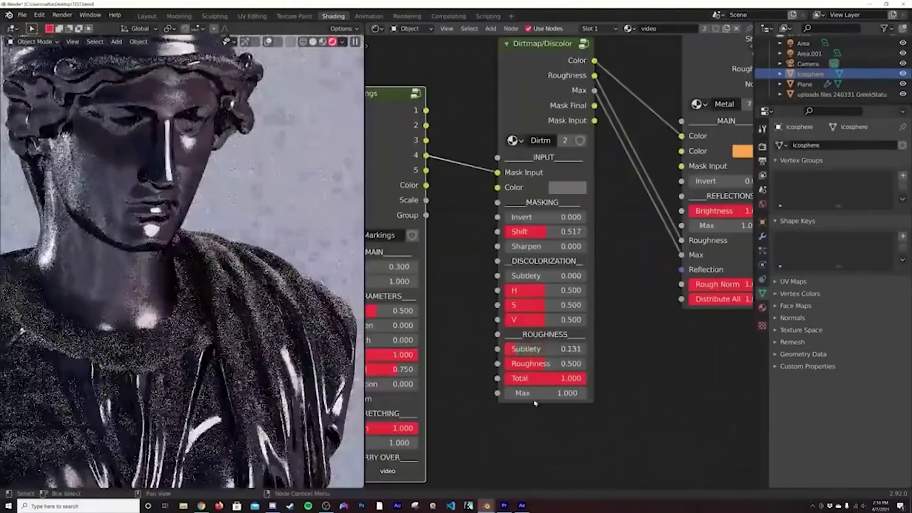
{"action": "left_click", "coordinate": [536, 393]}
{"action": "type", "text": "2"}
{"action": "key", "text": "Return"}
- Move the Metal node up and add a displacement node below it, fed by the Dirtmap/Discolor node's Roughness output
{"action": "middle_click_drag", "start_coordinate": [606, 246], "coordinate": [554, 301]}
{"action": "scroll", "coordinate": [553, 301], "scroll_direction": "down", "scroll_amount": 4}
{"action": "left_click_drag", "start_coordinate": [588, 190], "coordinate": [587, 67]}
{"action": "key", "text": "shift+a"}
{"action": "left_click", "coordinate": [593, 245]}
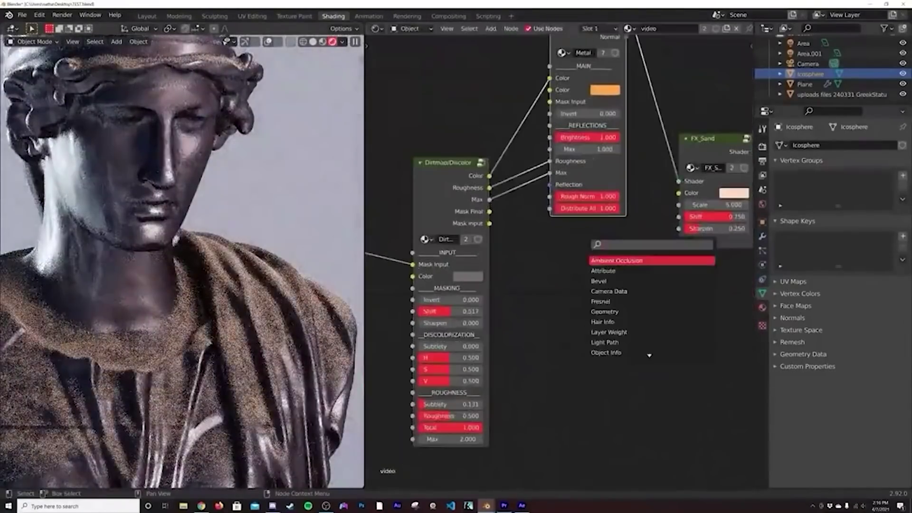
{"action": "type", "text": "disp"}
{"action": "left_click", "coordinate": [610, 280]}
{"action": "left_click", "coordinate": [567, 266]}
{"action": "left_click_drag", "start_coordinate": [489, 188], "coordinate": [556, 379]}
{"action": "left_click", "coordinate": [635, 288]}
- Connect the displacement node to the Material Output and enter 3 for its adjustable value
{"action": "middle_click_drag", "start_coordinate": [627, 279], "coordinate": [531, 296]}
{"action": "left_click_drag", "start_coordinate": [537, 307], "coordinate": [703, 198]}
{"action": "middle_click_drag", "start_coordinate": [474, 356], "coordinate": [561, 240]}
{"action": "left_click", "coordinate": [590, 383]}
{"action": "type", "text": "3"}
{"action": "key", "text": "Return"}
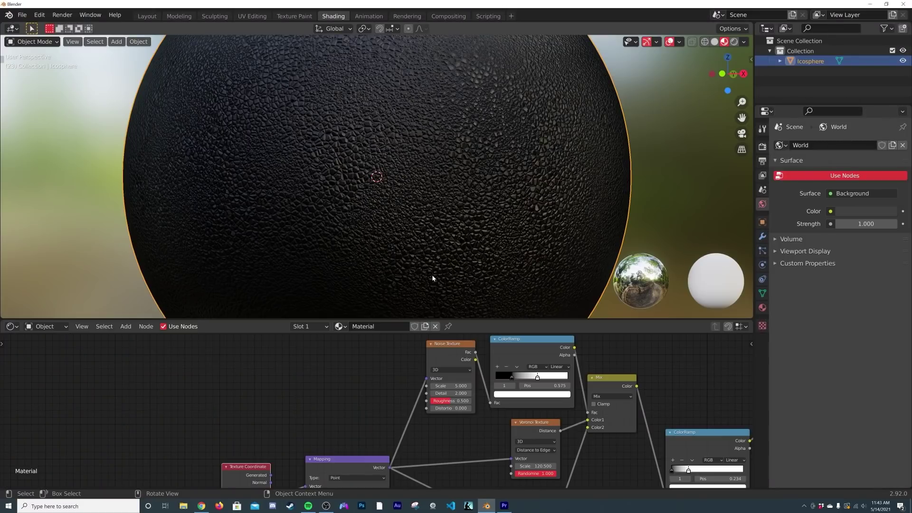
- Examine the black leather sphere's cell pattern up close, together with the Voronoi textures' settings and feature options
{"action": "scroll", "coordinate": [424, 240], "scroll_direction": "down", "scroll_amount": 8}
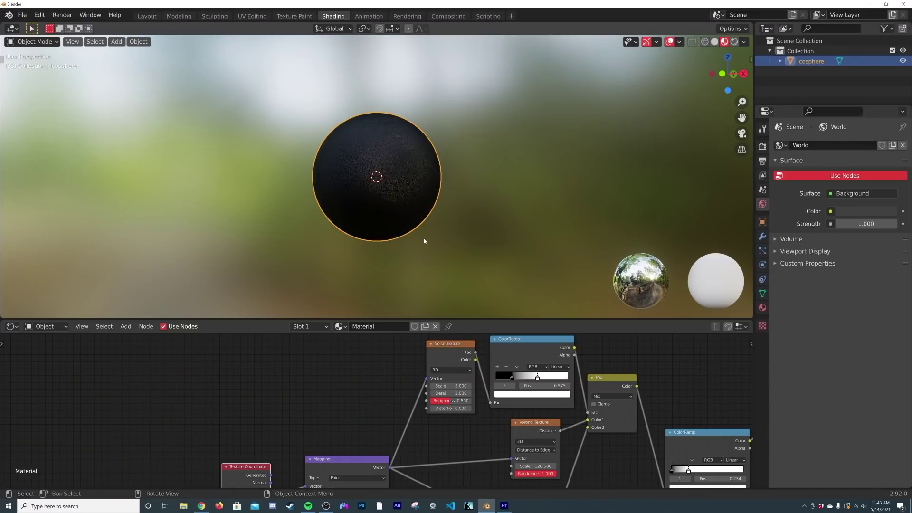
{"action": "scroll", "coordinate": [424, 240], "scroll_direction": "up", "scroll_amount": 8}
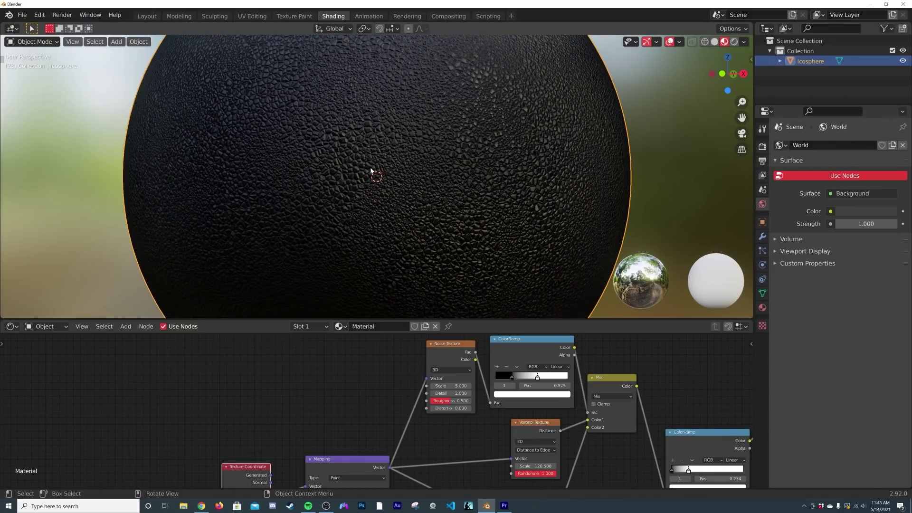
{"action": "scroll", "coordinate": [371, 171], "scroll_direction": "up", "scroll_amount": 4}
{"action": "scroll", "coordinate": [466, 202], "scroll_direction": "down", "scroll_amount": 3}
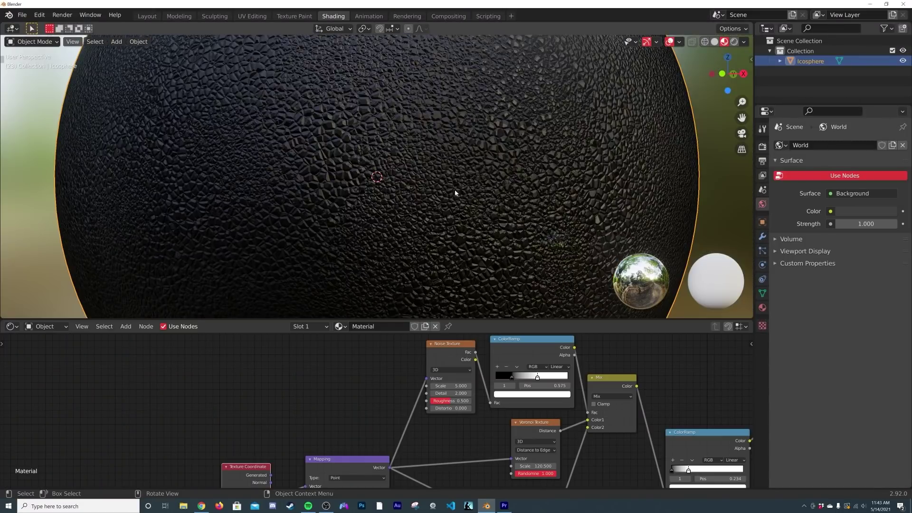
{"action": "scroll", "coordinate": [478, 415], "scroll_direction": "up", "scroll_amount": 4}
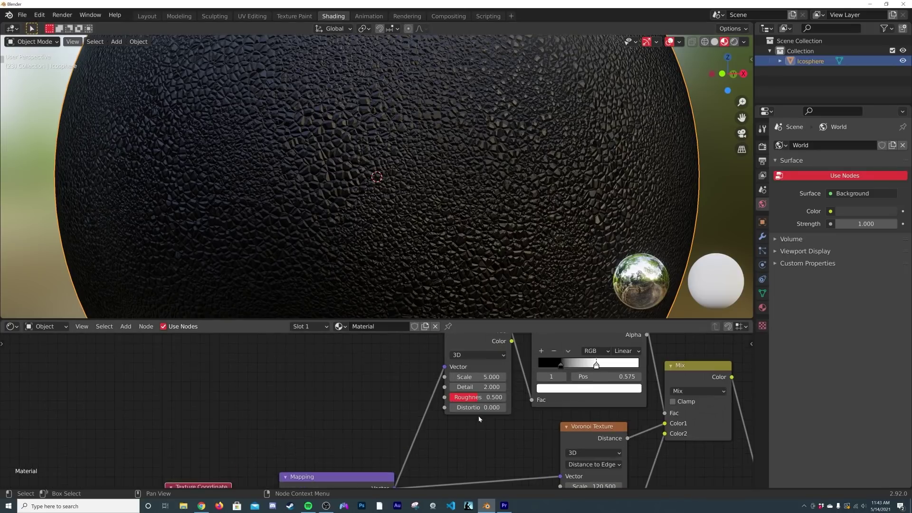
{"action": "middle_click_drag", "start_coordinate": [515, 474], "coordinate": [480, 379]}
{"action": "left_click", "coordinate": [559, 369]}
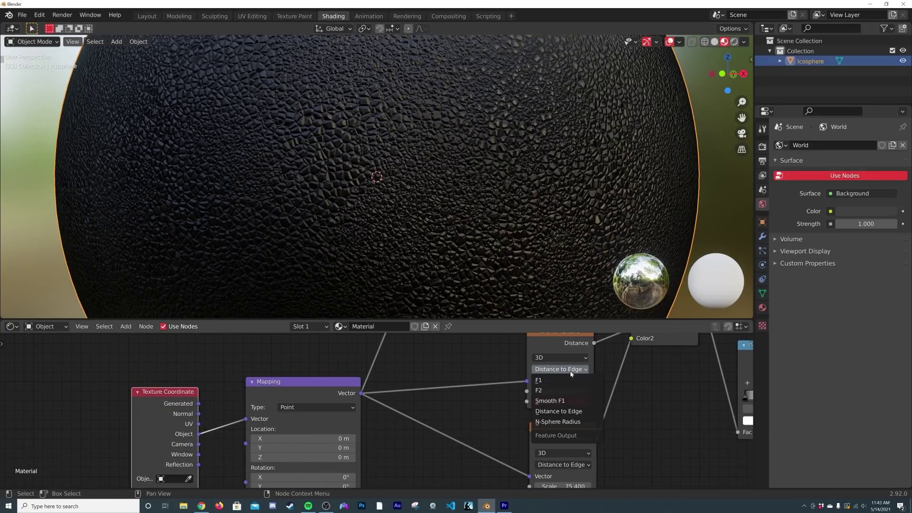
{"action": "scroll", "coordinate": [498, 231], "scroll_direction": "up", "scroll_amount": 3}
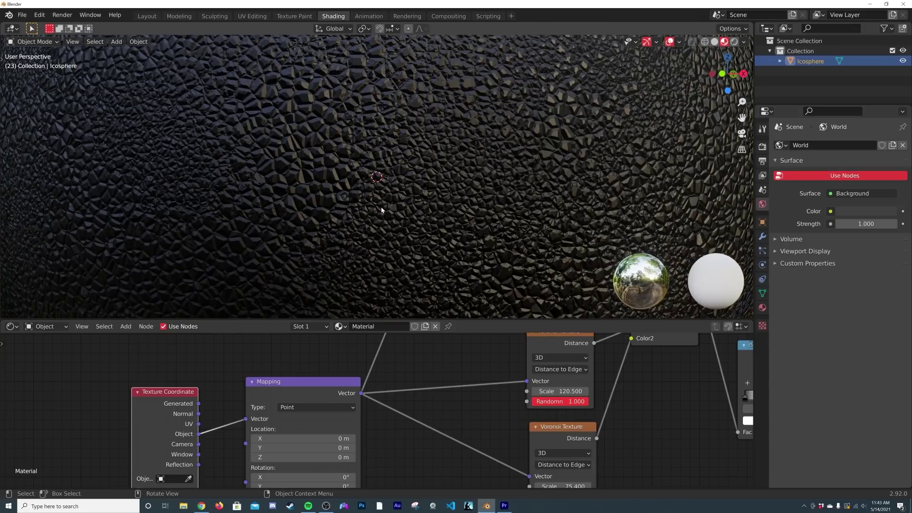
{"action": "middle_click_drag", "start_coordinate": [381, 207], "coordinate": [394, 230]}
{"action": "scroll", "coordinate": [401, 212], "scroll_direction": "down", "scroll_amount": 5}
{"action": "scroll", "coordinate": [401, 213], "scroll_direction": "up", "scroll_amount": 1}
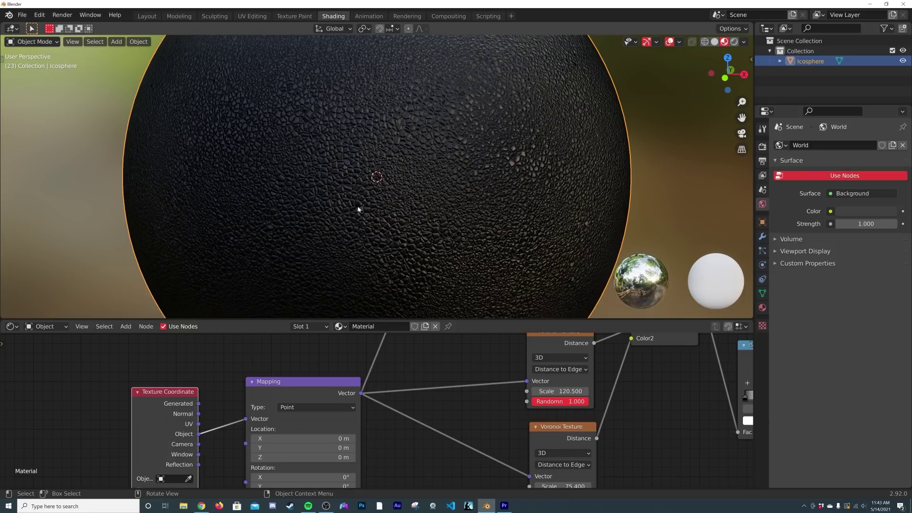
{"action": "scroll", "coordinate": [385, 229], "scroll_direction": "up", "scroll_amount": 1}
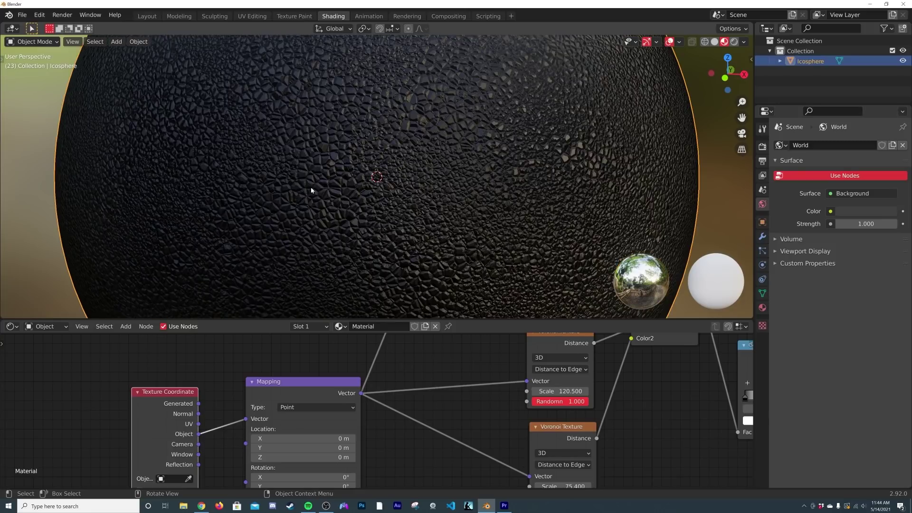
- Try scales of 118 and 123.1 on the lower Voronoi Texture, and undo both changes
{"action": "middle_click_drag", "start_coordinate": [432, 418], "coordinate": [333, 369]}
{"action": "scroll", "coordinate": [332, 370], "scroll_direction": "down", "scroll_amount": 1}
{"action": "scroll", "coordinate": [484, 424], "scroll_direction": "up", "scroll_amount": 1}
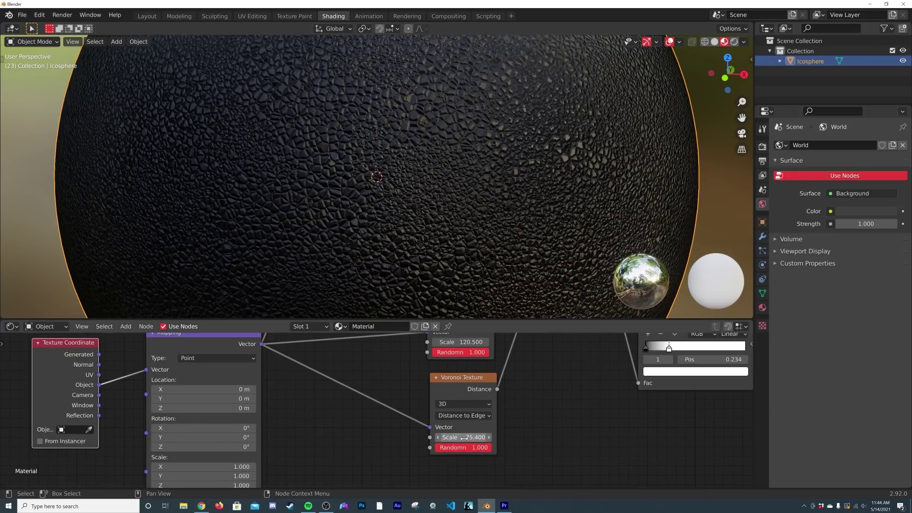
{"action": "left_click_drag", "start_coordinate": [463, 437], "coordinate": [515, 437]}
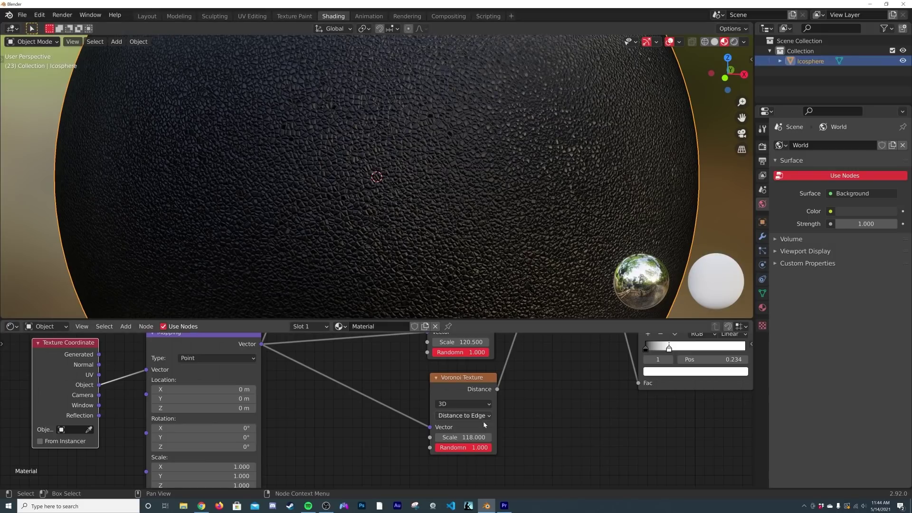
{"action": "left_click_drag", "start_coordinate": [473, 437], "coordinate": [480, 437]}
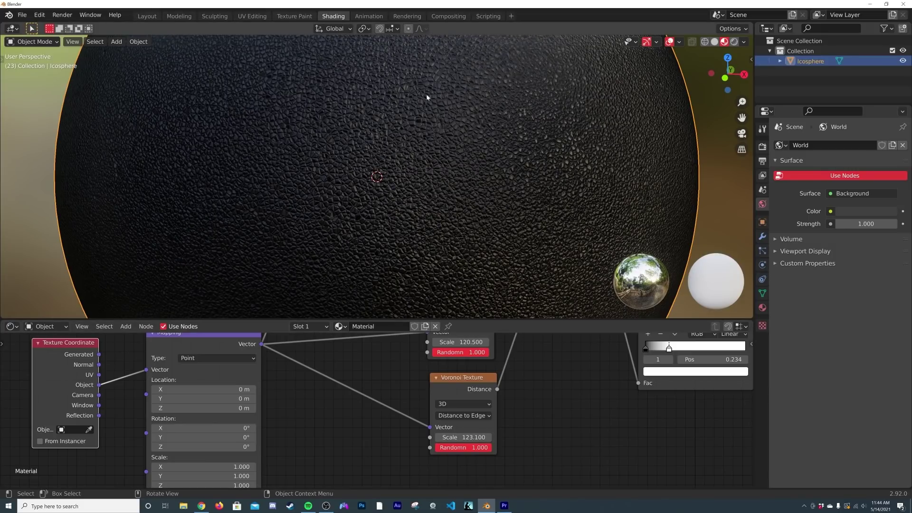
{"action": "key", "text": "ctrl+z"}
{"action": "key", "text": "ctrl+z"}
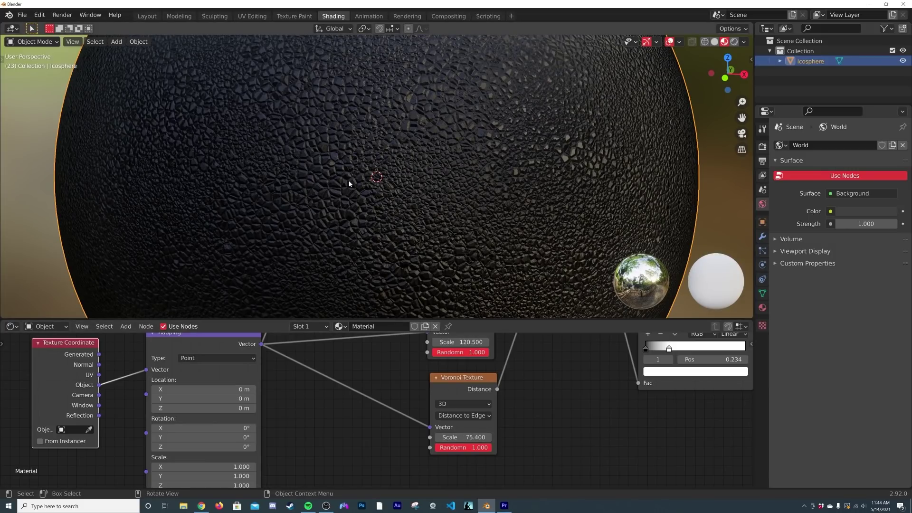
- Delete the coordinate, mapping, texture, mix and ColorRamp nodes that feed the Bump node, keeping the Bump
{"action": "scroll", "coordinate": [529, 432], "scroll_direction": "down", "scroll_amount": 3}
{"action": "middle_click_drag", "start_coordinate": [460, 401], "coordinate": [449, 429]}
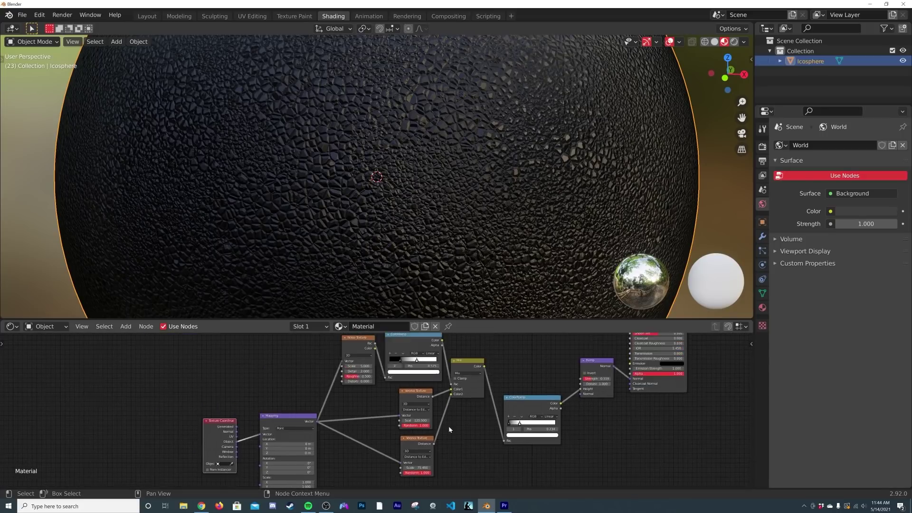
{"action": "scroll", "coordinate": [450, 430], "scroll_direction": "down", "scroll_amount": 2}
{"action": "left_click_drag", "start_coordinate": [190, 363], "coordinate": [500, 477]}
{"action": "key", "text": "x"}
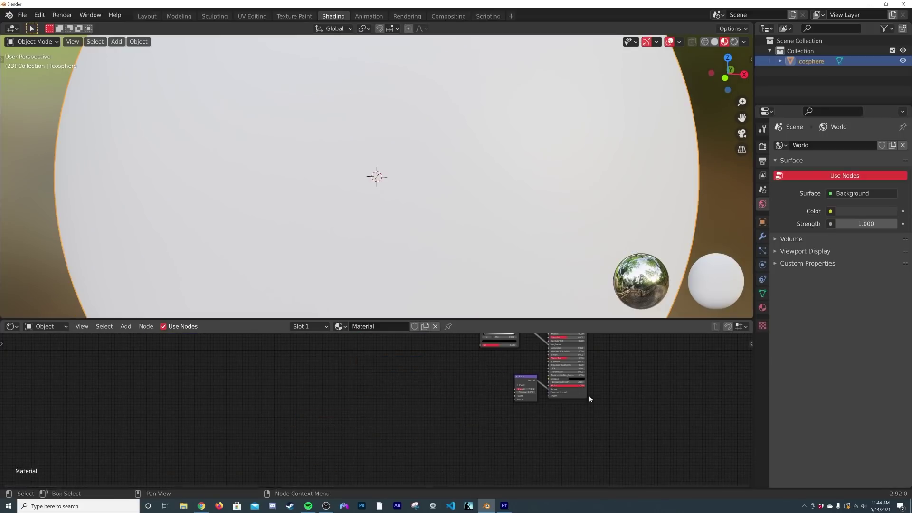
- Delete the leftover ColorRamp that feeds the Principled BSDF
{"action": "scroll", "coordinate": [503, 389], "scroll_direction": "up", "scroll_amount": 4}
{"action": "middle_click_drag", "start_coordinate": [442, 389], "coordinate": [310, 451]}
{"action": "middle_click_drag", "start_coordinate": [421, 412], "coordinate": [386, 466]}
{"action": "left_click", "coordinate": [375, 403]}
{"action": "key", "text": "x"}
- Enlarge the node editor area upward to make more room around the Bump node
{"action": "middle_click_drag", "start_coordinate": [460, 390], "coordinate": [455, 364]}
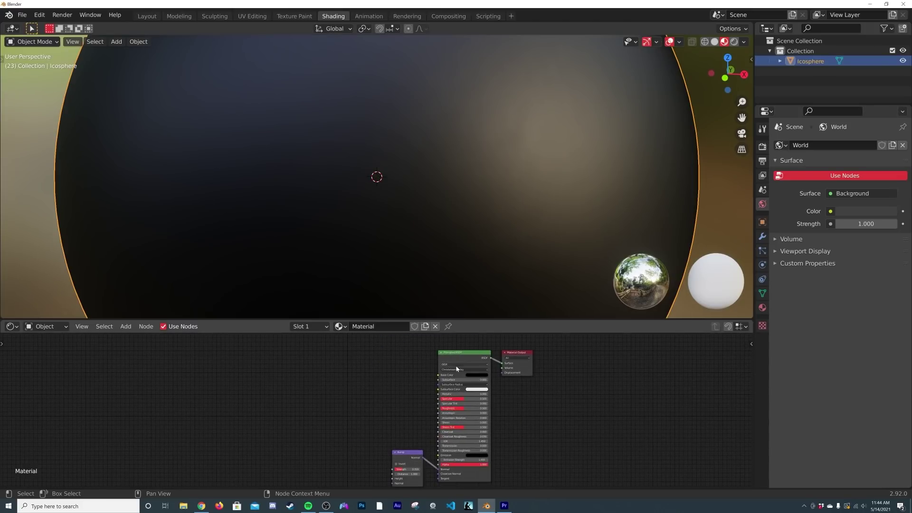
{"action": "scroll", "coordinate": [456, 369], "scroll_direction": "up", "scroll_amount": 2}
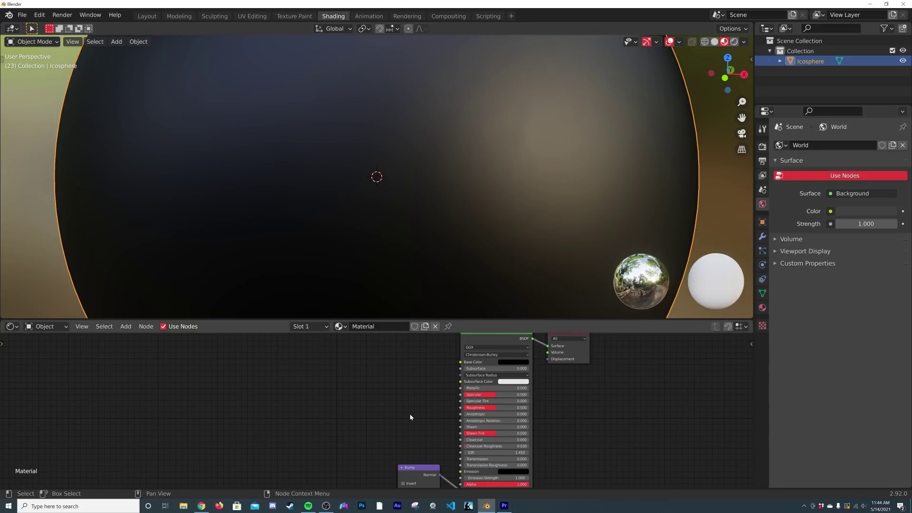
{"action": "scroll", "coordinate": [480, 416], "scroll_direction": "down", "scroll_amount": 3}
{"action": "middle_click_drag", "start_coordinate": [351, 421], "coordinate": [364, 423]}
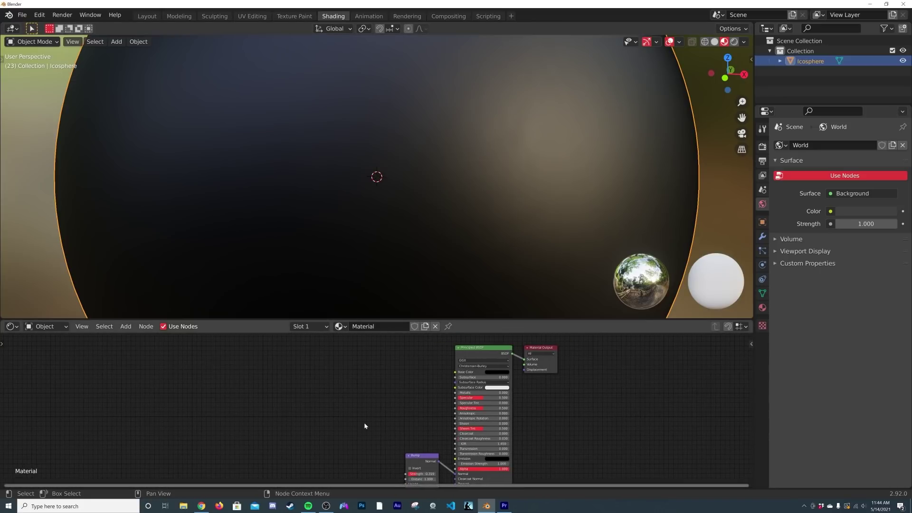
{"action": "middle_click_drag", "start_coordinate": [405, 397], "coordinate": [406, 391]}
{"action": "scroll", "coordinate": [409, 417], "scroll_direction": "up", "scroll_amount": 2}
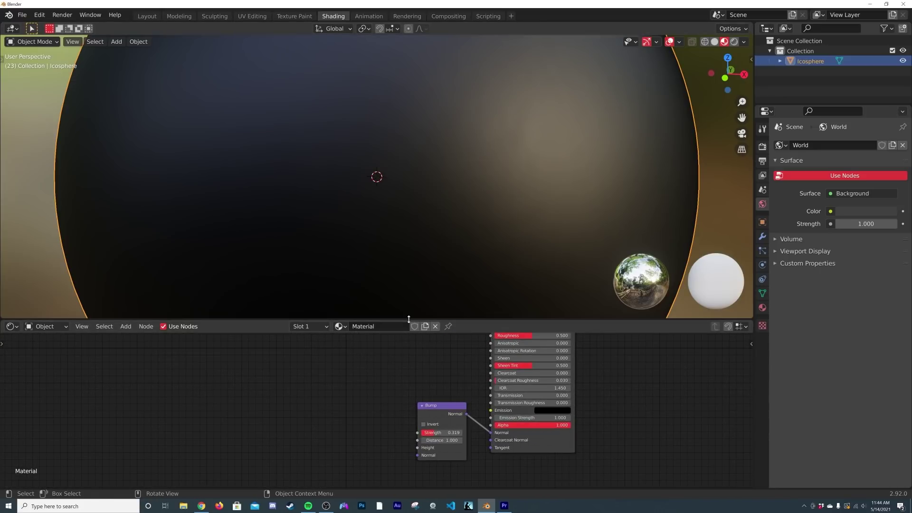
{"action": "left_click_drag", "start_coordinate": [408, 321], "coordinate": [401, 216]}
{"action": "scroll", "coordinate": [409, 408], "scroll_direction": "up", "scroll_amount": 3}
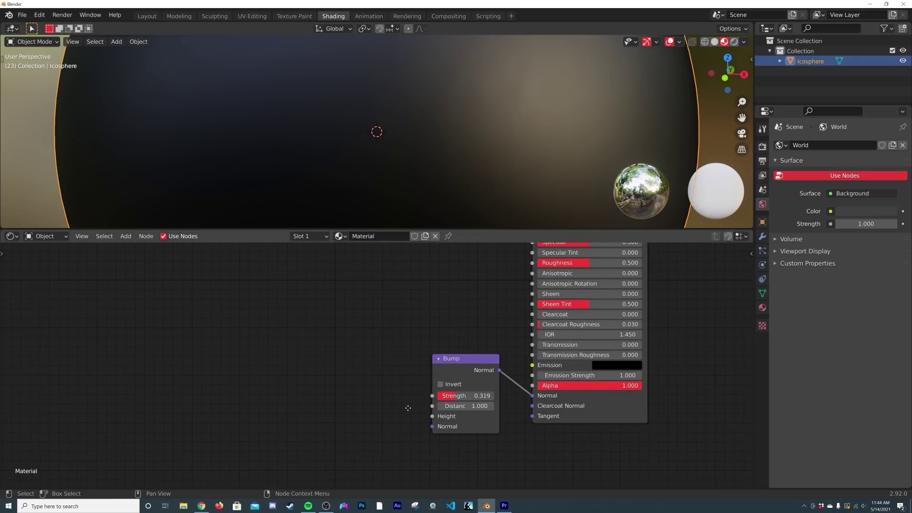
- Add a ColorRamp before the Bump node and connect its Color output to the Bump's Height
{"action": "scroll", "coordinate": [381, 356], "scroll_direction": "down", "scroll_amount": 1}
{"action": "key", "text": "shift+a"}
{"action": "left_click", "coordinate": [370, 323]}
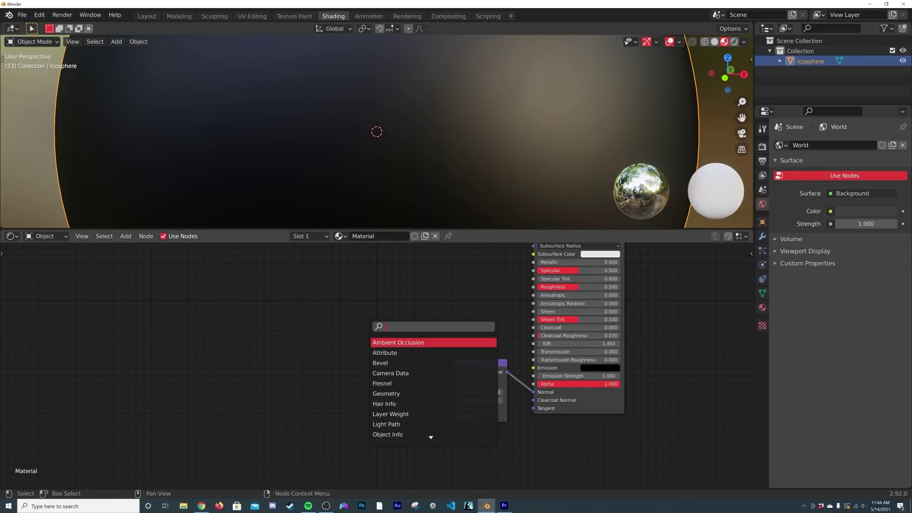
{"action": "type", "text": "col"}
{"action": "key", "text": "Down"}
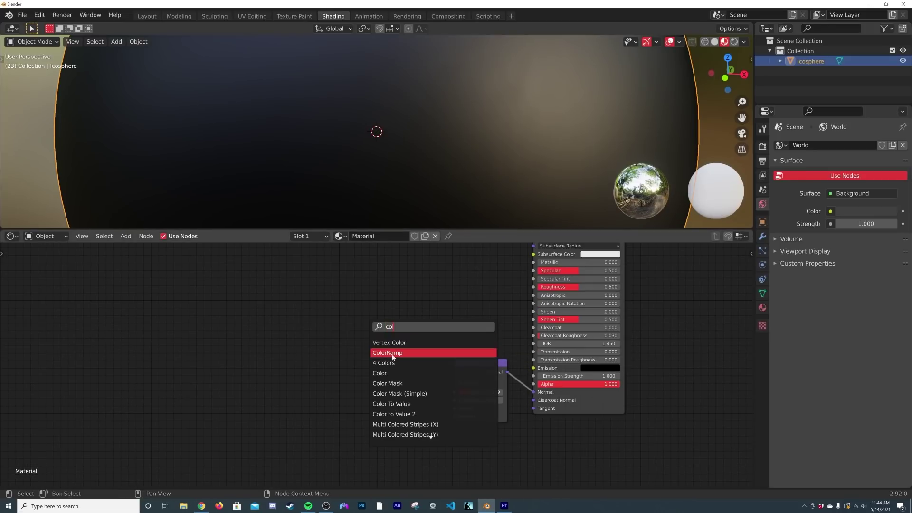
{"action": "key", "text": "Return"}
{"action": "left_click", "coordinate": [362, 340]}
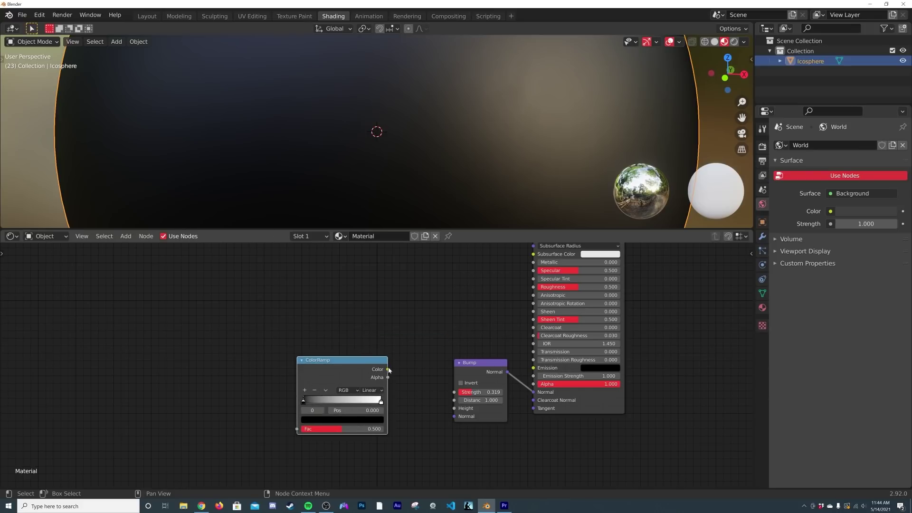
{"action": "left_click_drag", "start_coordinate": [389, 370], "coordinate": [454, 407]}
{"action": "mouse_move", "coordinate": [332, 368]}
{"action": "left_mouse_down"}
{"action": "mouse_move", "coordinate": [360, 372]}
{"action": "mouse_move", "coordinate": [370, 335]}
{"action": "mouse_move", "coordinate": [370, 373]}
{"action": "left_mouse_up"}
- Add a Voronoi Texture node in front of the ColorRamp that feeds the Bump node
{"action": "middle_click_drag", "start_coordinate": [365, 376], "coordinate": [428, 369]}
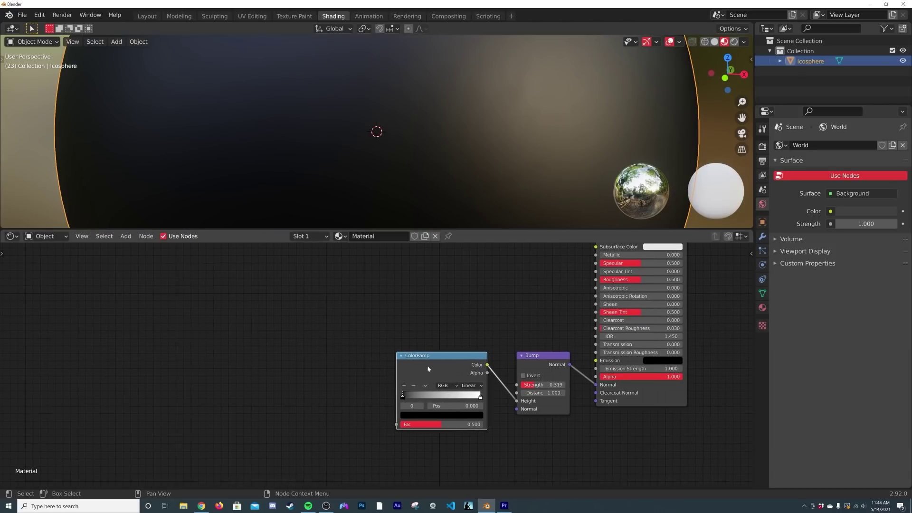
{"action": "key", "text": "shift+a"}
{"action": "left_click", "coordinate": [321, 334]}
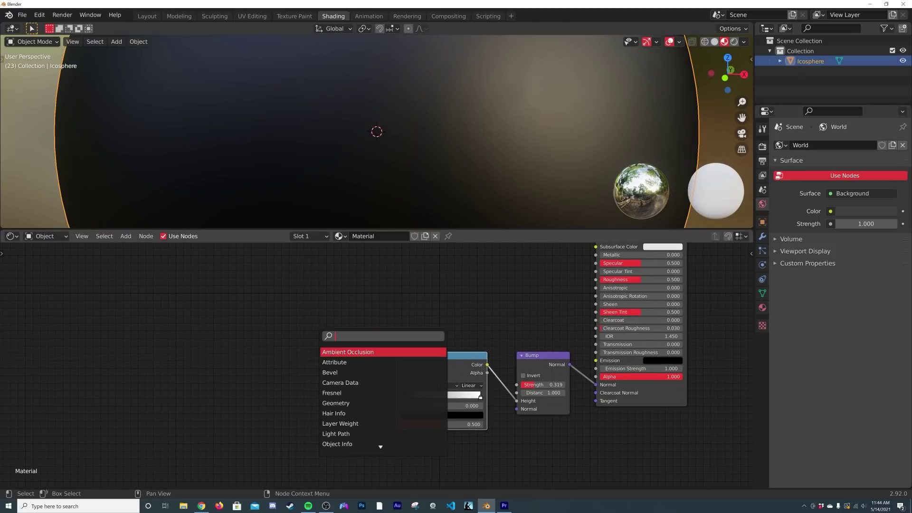
{"action": "type", "text": "vor"}
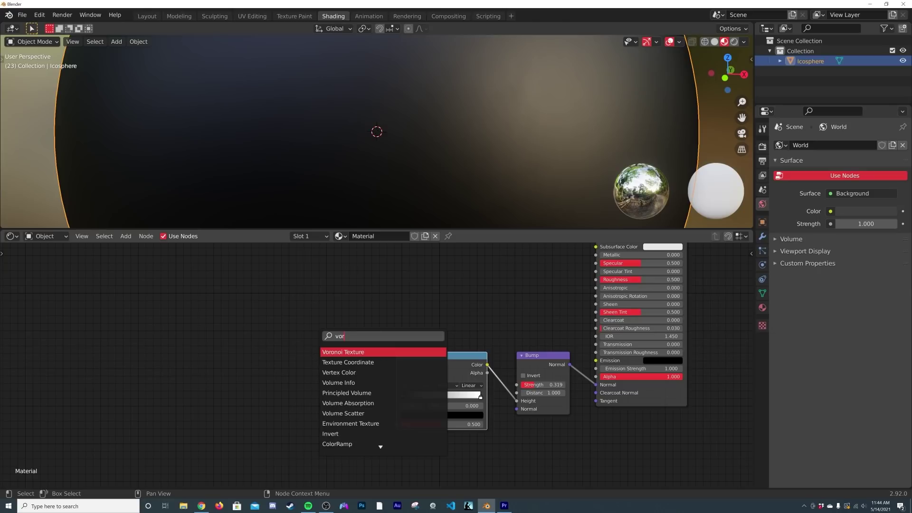
{"action": "key", "text": "Return"}
{"action": "left_click", "coordinate": [323, 364]}
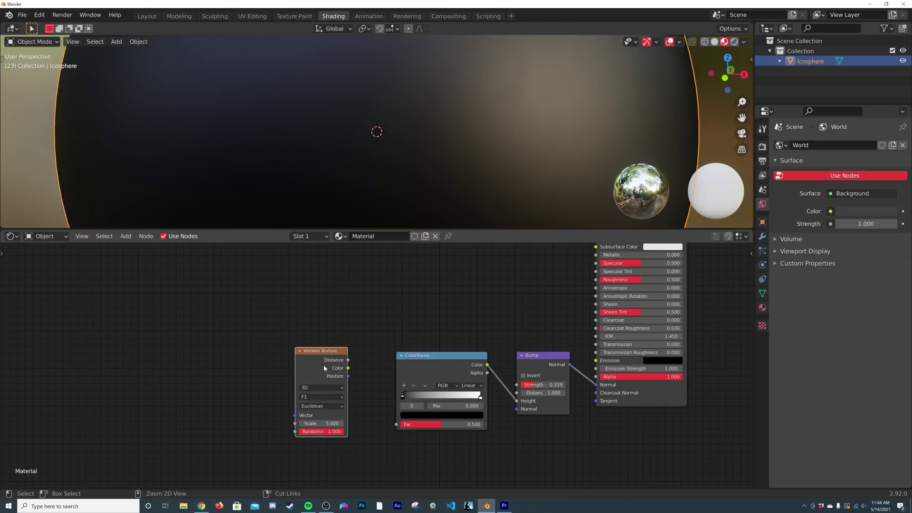
- Attach Texture Coordinate and Mapping nodes to the Voronoi Texture, driving the Mapping from the Object coordinates
{"action": "key", "text": "ctrl+t"}
{"action": "middle_click_drag", "start_coordinate": [240, 363], "coordinate": [277, 338]}
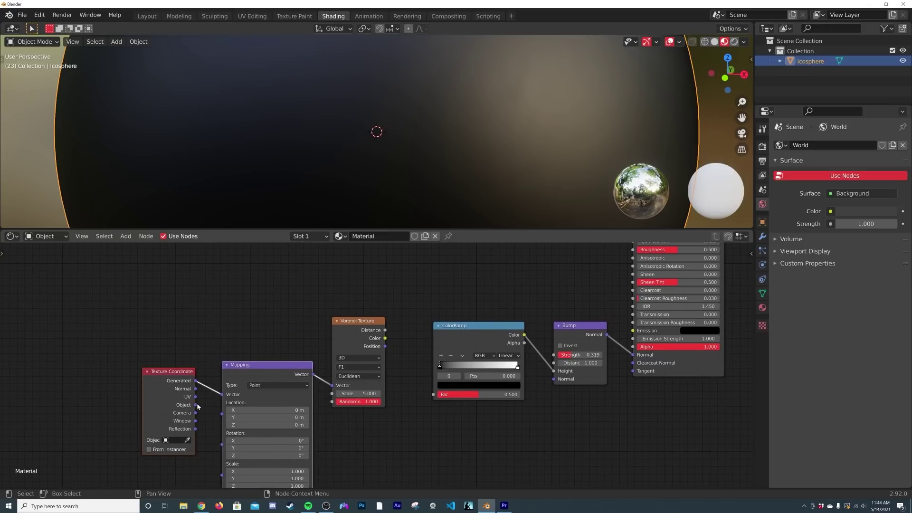
{"action": "left_click_drag", "start_coordinate": [195, 404], "coordinate": [227, 396]}
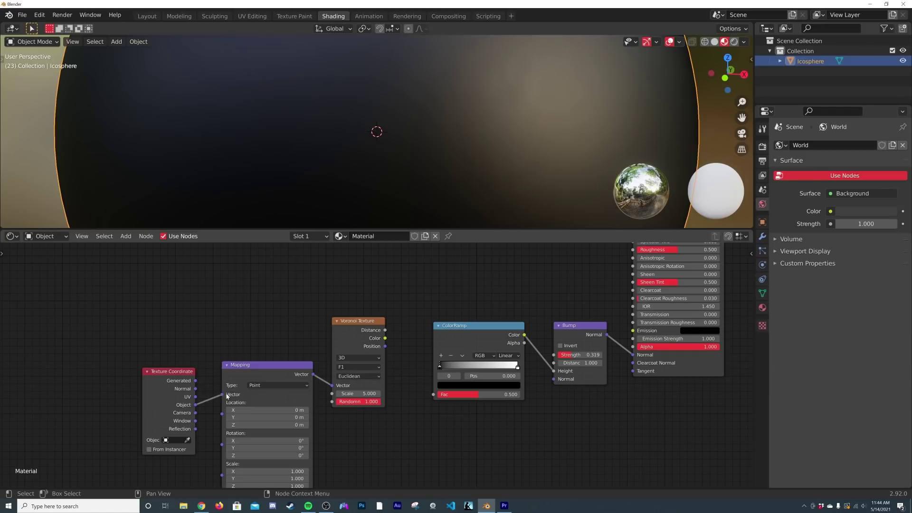
- Switch the Voronoi Texture's feature to Distance to Edge and connect its Distance output to the ColorRamp's Fac
{"action": "left_click", "coordinate": [354, 368]}
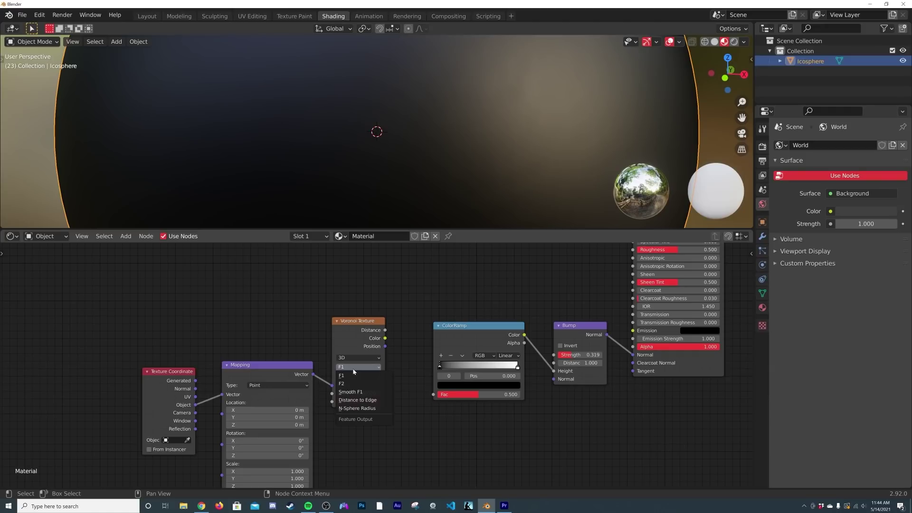
{"action": "left_click", "coordinate": [358, 399]}
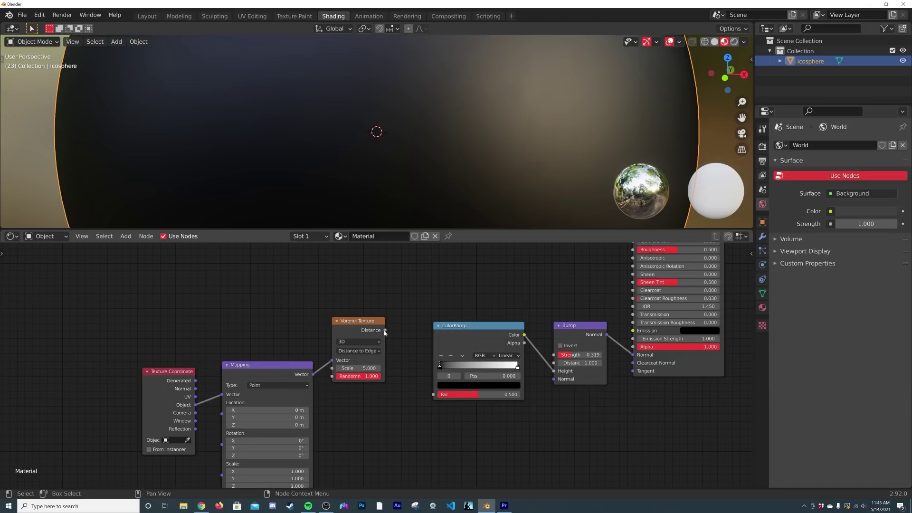
{"action": "left_click_drag", "start_coordinate": [384, 330], "coordinate": [433, 394]}
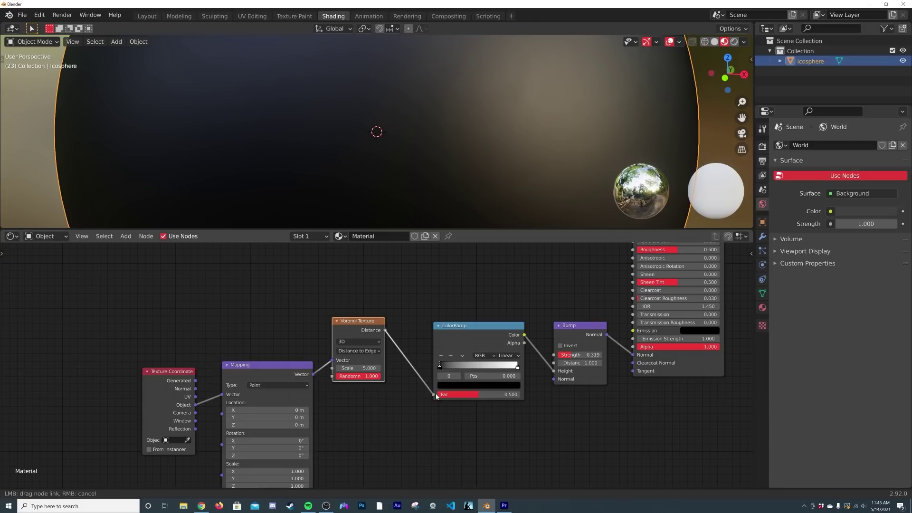
- Set the Voronoi Texture's Scale to about 249.1 for a fine leather grain
{"action": "left_click", "coordinate": [358, 368]}
{"action": "type", "text": "55"}
{"action": "key", "text": "Return"}
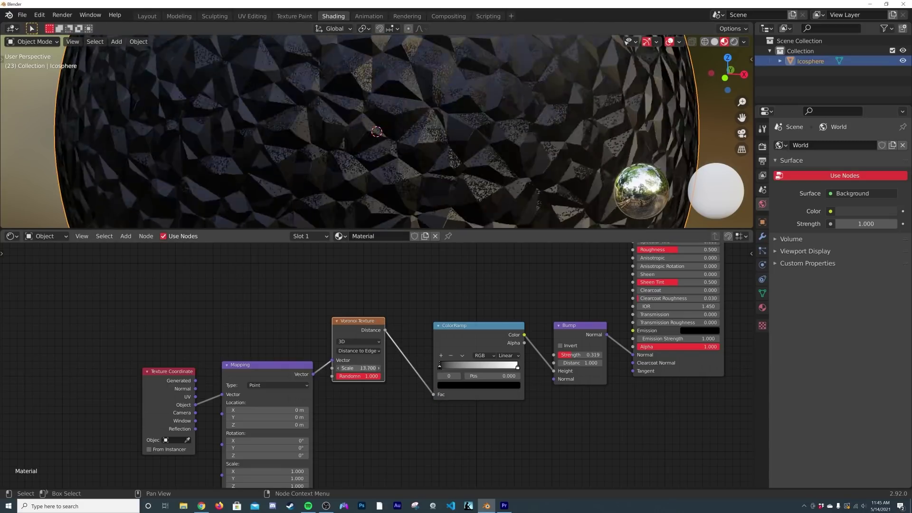
{"action": "left_click_drag", "start_coordinate": [362, 367], "coordinate": [433, 367]}
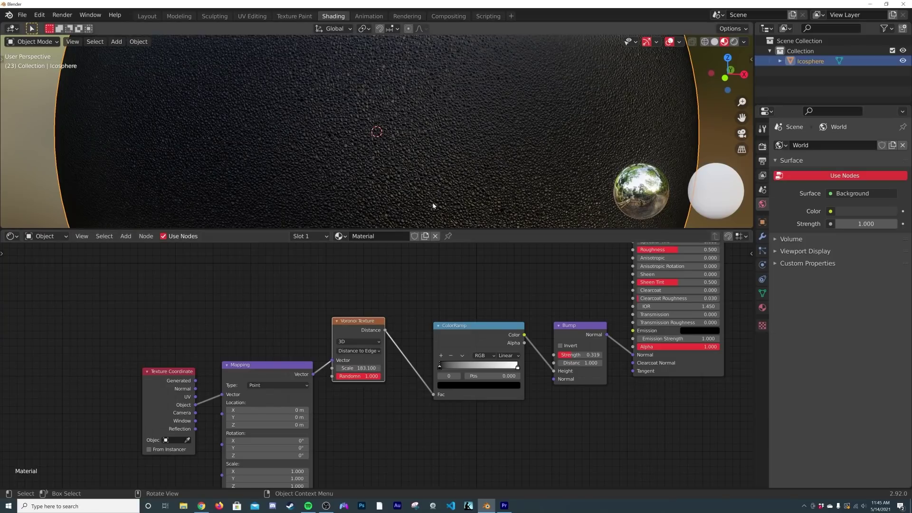
{"action": "left_click_drag", "start_coordinate": [362, 367], "coordinate": [370, 367]}
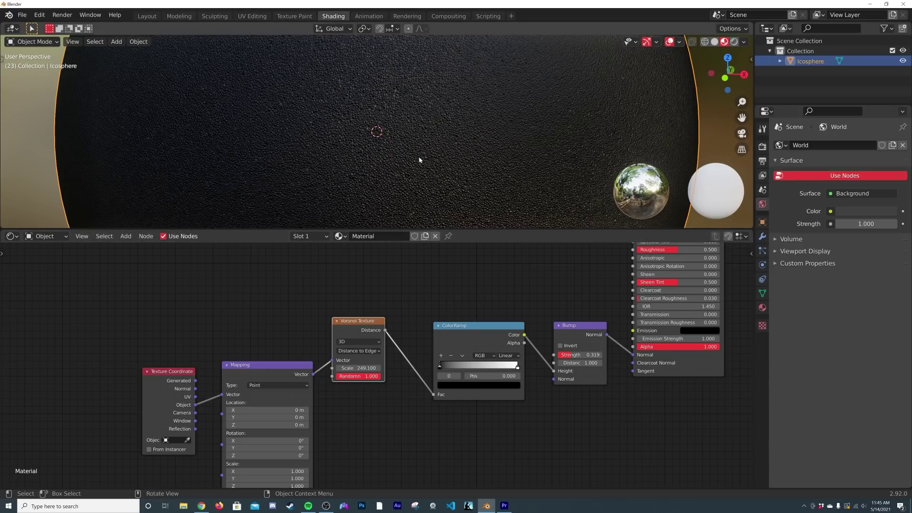
- Duplicate the Voronoi Texture below the original, feed it from the Mapping's Vector output and set its Scale to 85
{"action": "key", "text": "shift+d"}
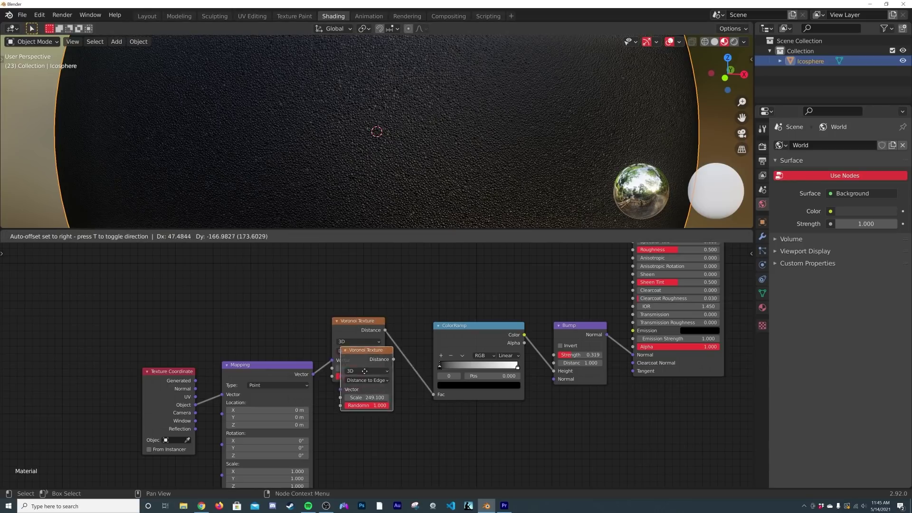
{"action": "left_click", "coordinate": [358, 405]}
{"action": "left_click_drag", "start_coordinate": [317, 377], "coordinate": [328, 399]}
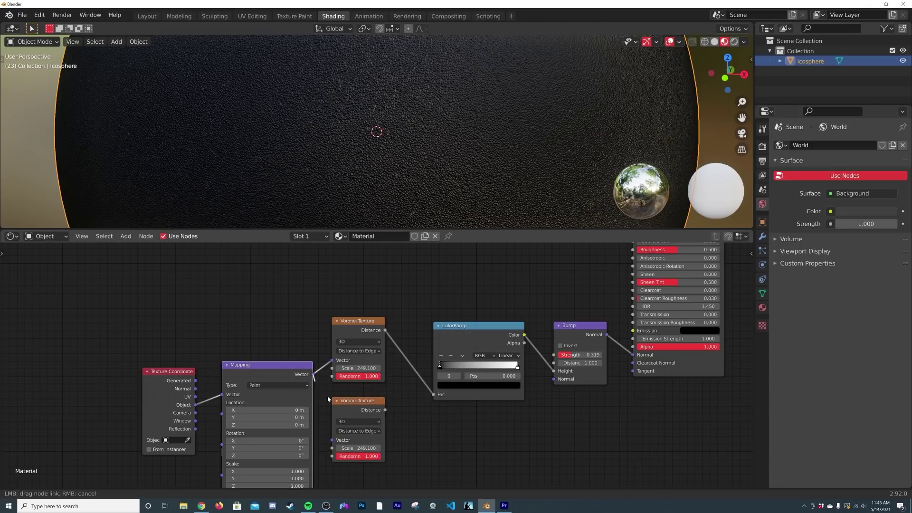
{"action": "left_click_drag", "start_coordinate": [331, 442], "coordinate": [332, 441]}
{"action": "double_click", "coordinate": [352, 448]}
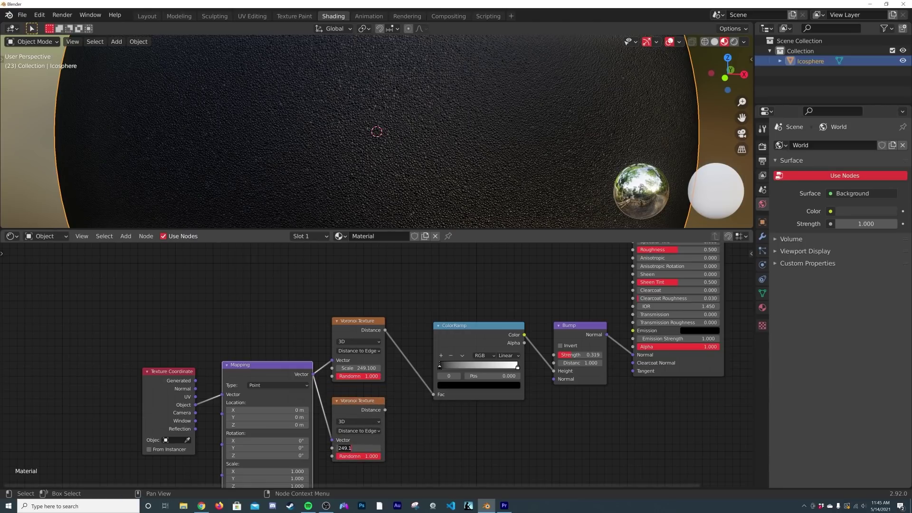
{"action": "key", "text": "Return"}
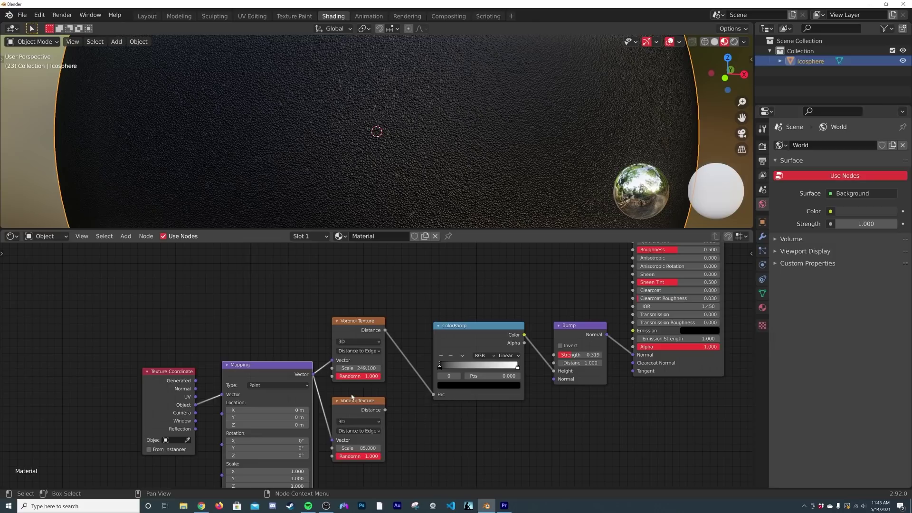
- Insert a MixRGB node between the first Voronoi Texture and the ColorRamp, and connect the second Voronoi's Distance to Color2
{"action": "key", "text": "shift+a"}
{"action": "left_click", "coordinate": [435, 298]}
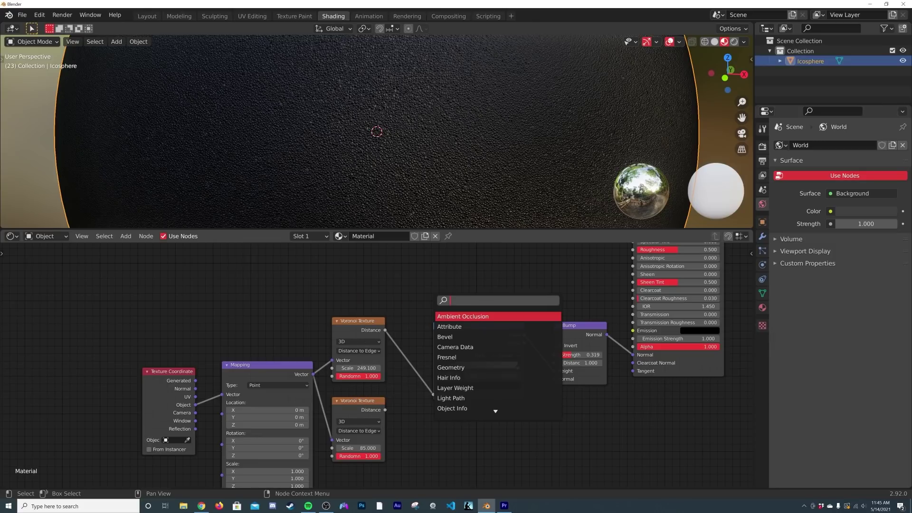
{"action": "type", "text": "mix"}
{"action": "left_click", "coordinate": [448, 326]}
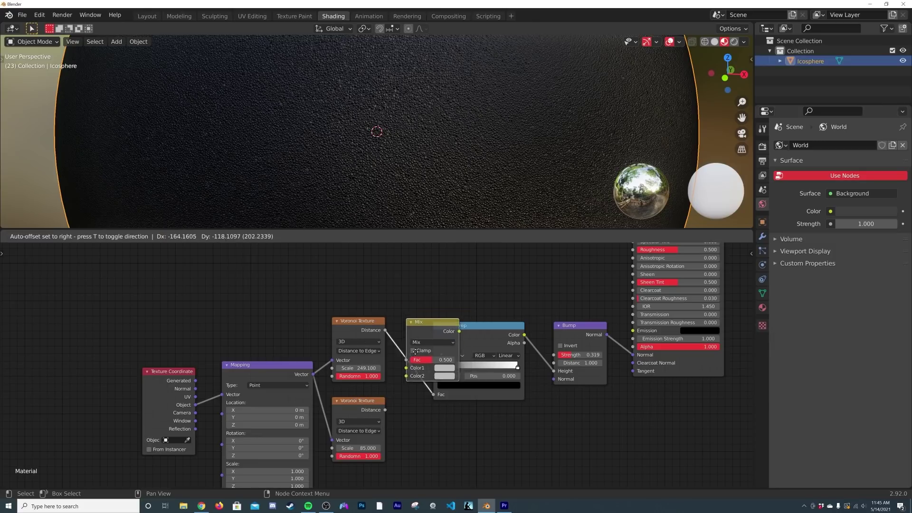
{"action": "left_click", "coordinate": [430, 333]}
{"action": "left_click_drag", "start_coordinate": [382, 410], "coordinate": [415, 383]}
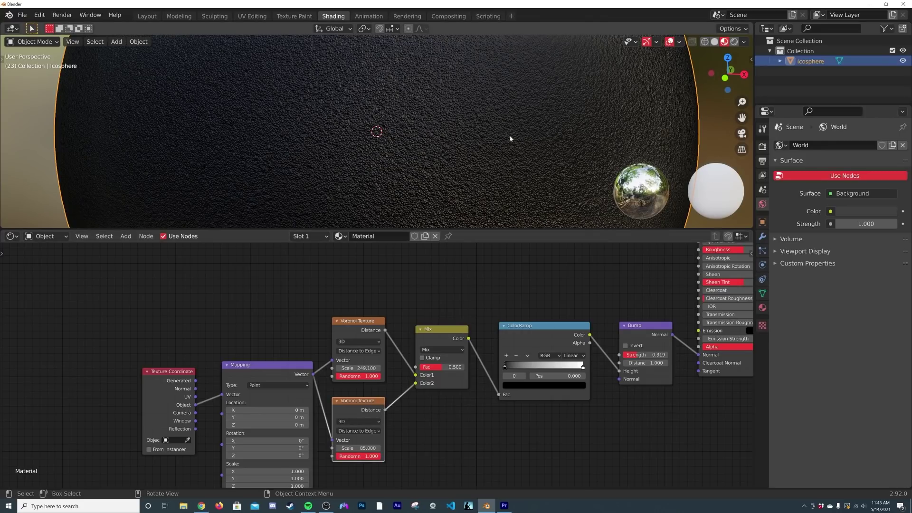
{"action": "scroll", "coordinate": [429, 147], "scroll_direction": "down", "scroll_amount": 3}
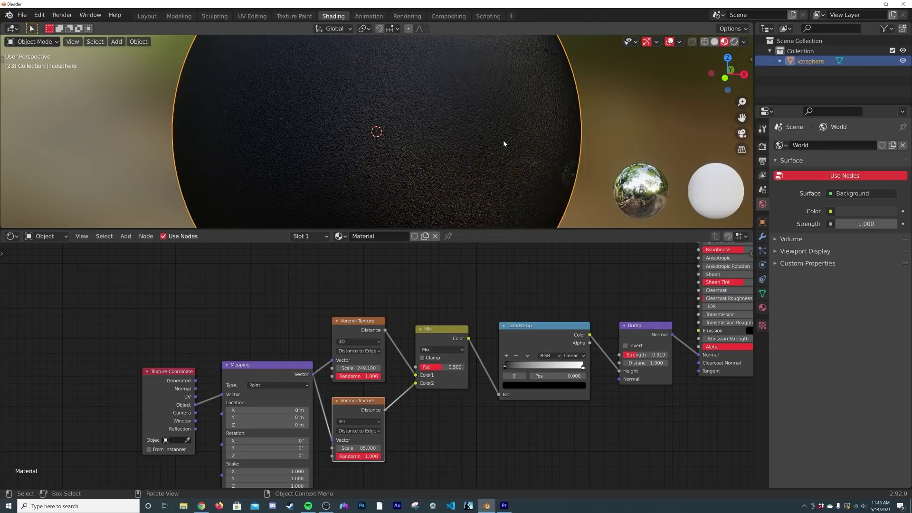
{"action": "scroll", "coordinate": [505, 143], "scroll_direction": "up", "scroll_amount": 3}
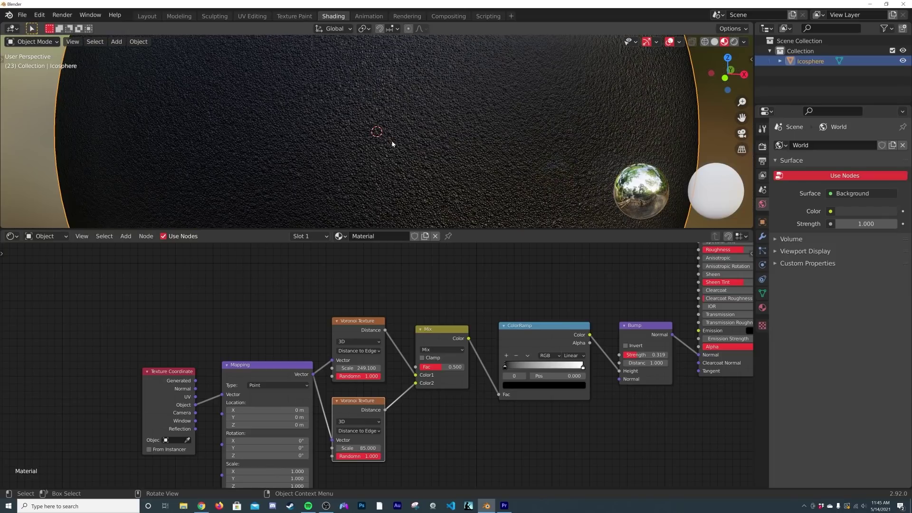
- Move the Mix node above the Voronoi textures and shift the Texture Coordinate and Mapping nodes away to make space
{"action": "left_click_drag", "start_coordinate": [442, 339], "coordinate": [359, 265]}
{"action": "middle_click_drag", "start_coordinate": [351, 301], "coordinate": [397, 325]}
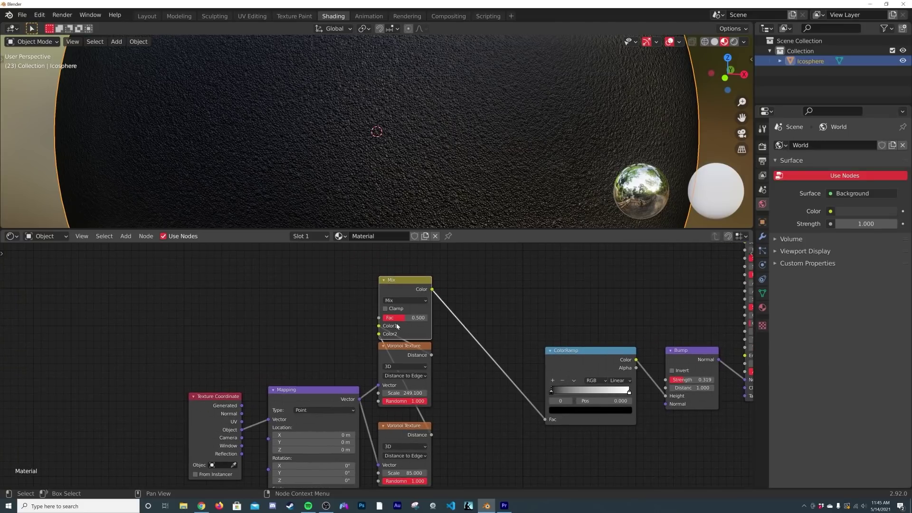
{"action": "left_click_drag", "start_coordinate": [143, 342], "coordinate": [209, 401]}
- Add a Noise Texture above the Mapping node, leaving a gap before the Mix node, and space the upper Voronoi Texture below the Mix
{"action": "key", "text": "shift+a"}
{"action": "left_click", "coordinate": [299, 306]}
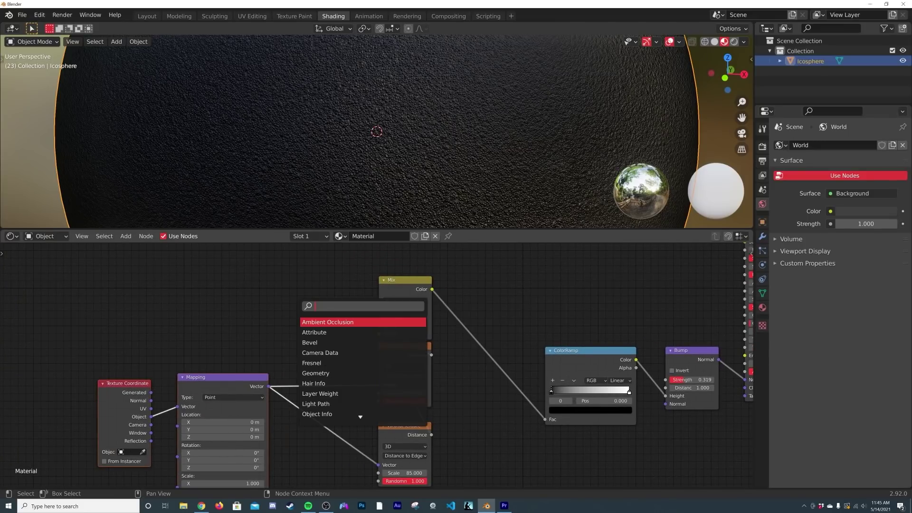
{"action": "type", "text": "noi"}
{"action": "key", "text": "Return"}
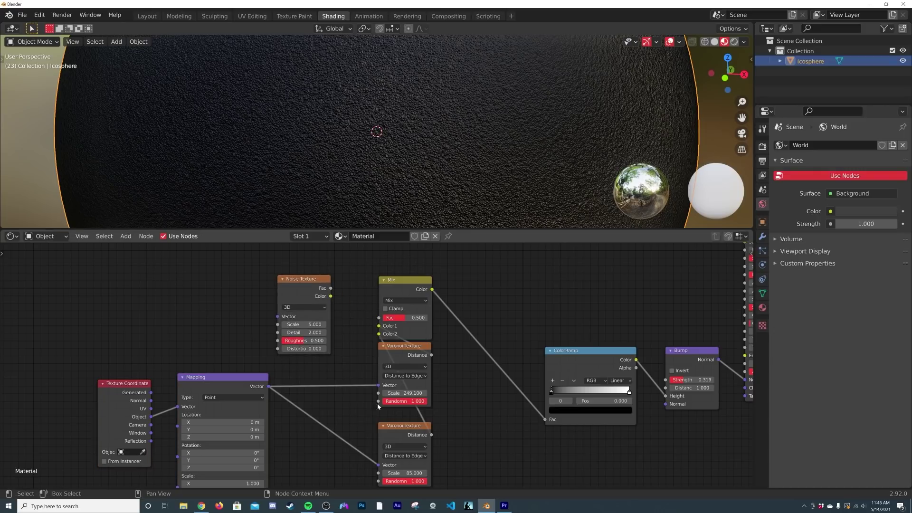
{"action": "left_click_drag", "start_coordinate": [401, 364], "coordinate": [401, 375]}
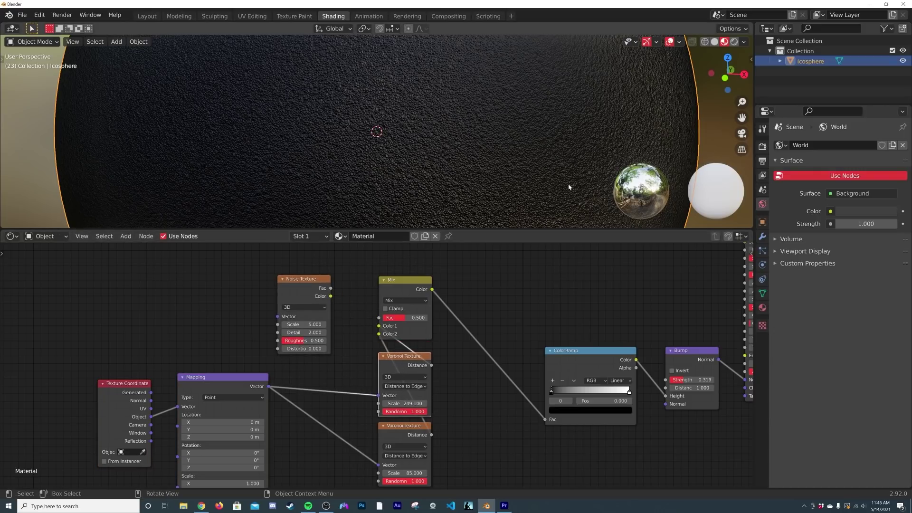
{"action": "scroll", "coordinate": [508, 178], "scroll_direction": "down", "scroll_amount": 2}
{"action": "scroll", "coordinate": [459, 154], "scroll_direction": "up", "scroll_amount": 2}
{"action": "left_click_drag", "start_coordinate": [302, 291], "coordinate": [224, 281]}
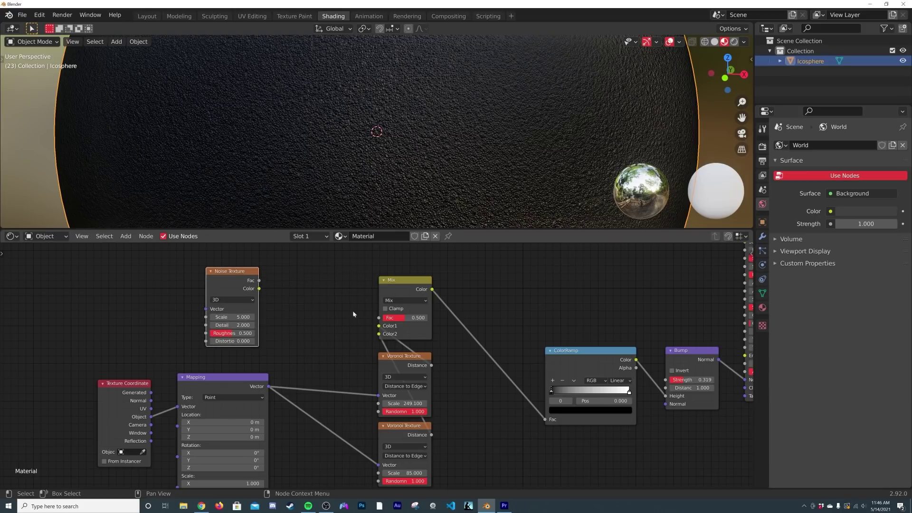
- Chain the Mapping's Vector output through the Noise Texture and a duplicate of the ColorRamp into the Mix node's Fac
{"action": "left_click", "coordinate": [591, 362]}
{"action": "key", "text": "shift+d"}
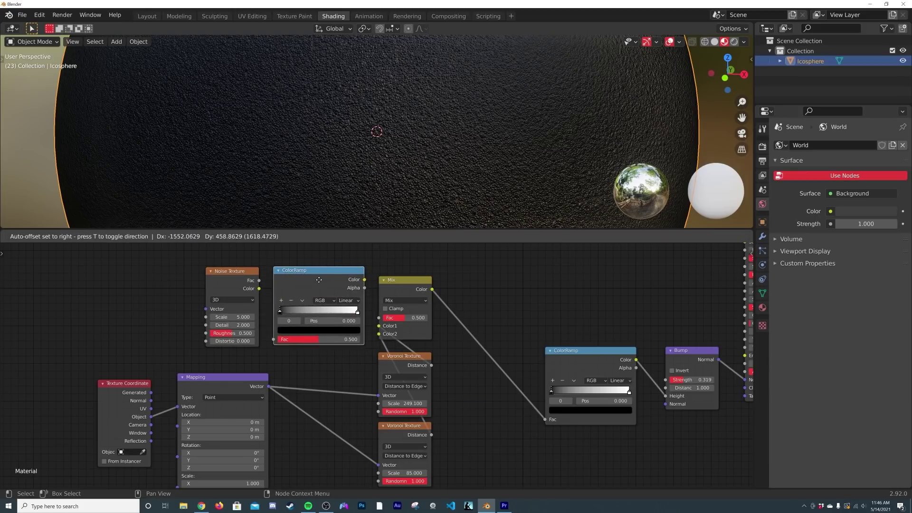
{"action": "left_click", "coordinate": [359, 287]}
{"action": "left_click_drag", "start_coordinate": [365, 281], "coordinate": [379, 317]}
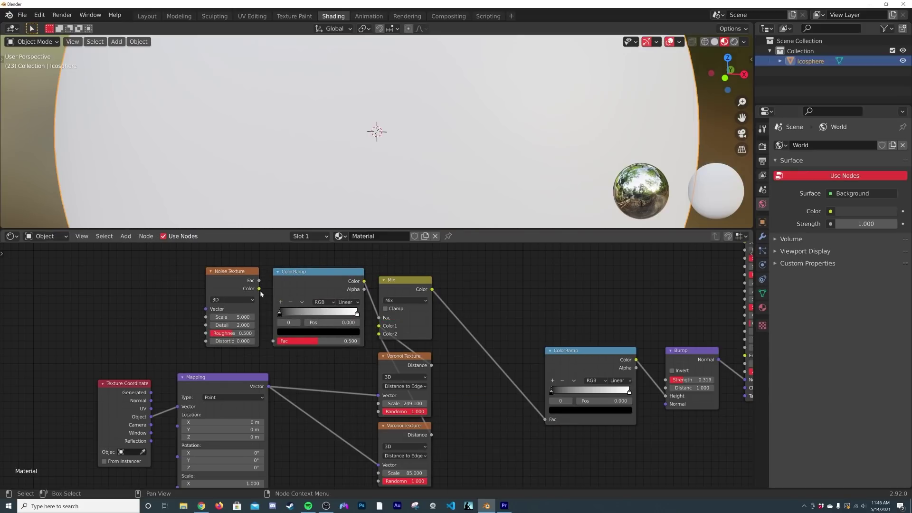
{"action": "left_click_drag", "start_coordinate": [259, 280], "coordinate": [273, 341]}
{"action": "left_click_drag", "start_coordinate": [269, 389], "coordinate": [206, 309]}
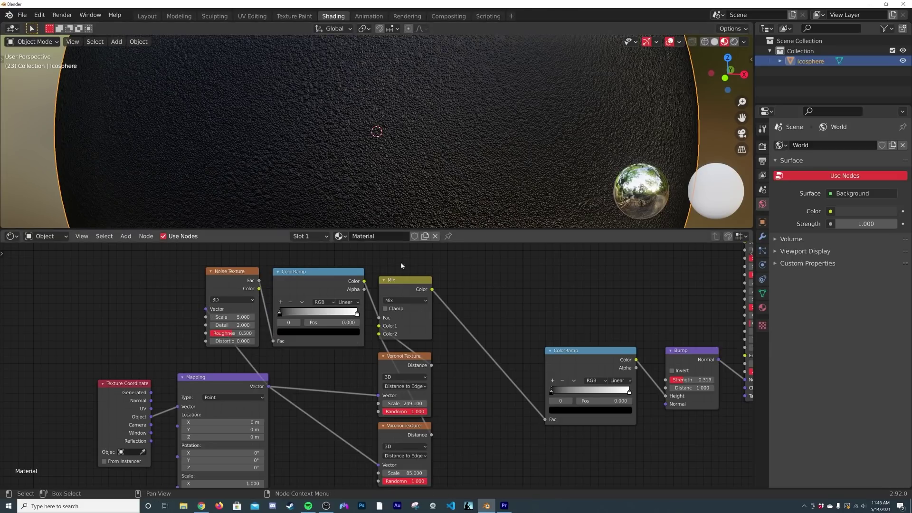
- Bring the noise ColorRamp's black and white stops close together, with the white stop at 0.567, and inspect the sphere
{"action": "left_click_drag", "start_coordinate": [295, 314], "coordinate": [321, 320]}
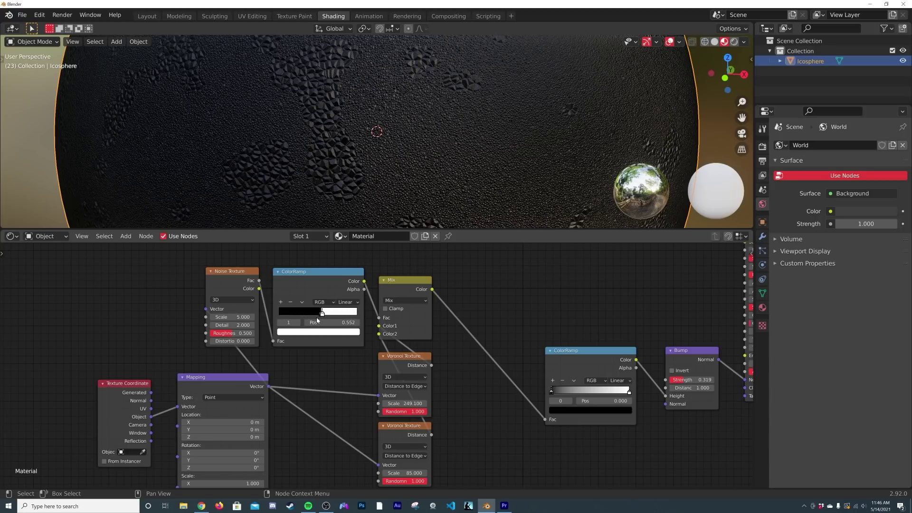
{"action": "left_click_drag", "start_coordinate": [317, 318], "coordinate": [318, 318]}
{"action": "scroll", "coordinate": [337, 142], "scroll_direction": "up", "scroll_amount": 1}
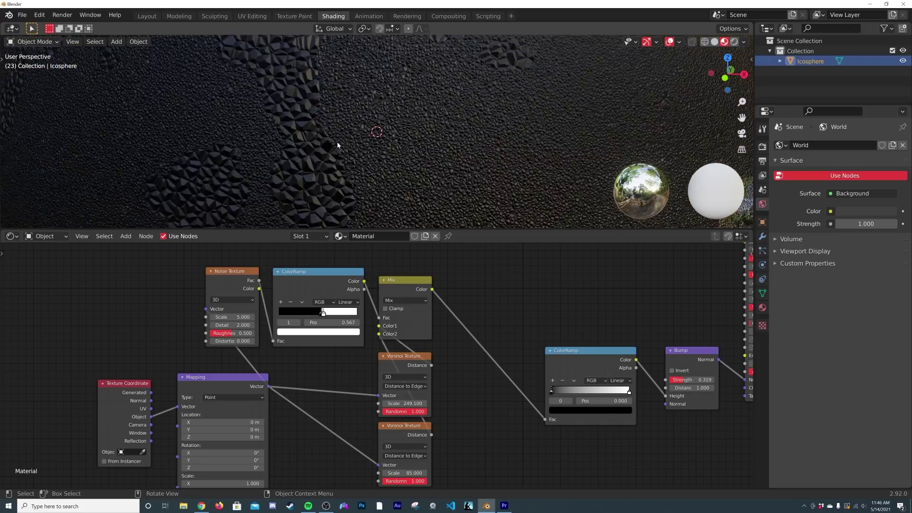
{"action": "scroll", "coordinate": [337, 141], "scroll_direction": "up", "scroll_amount": 1}
{"action": "scroll", "coordinate": [273, 133], "scroll_direction": "down", "scroll_amount": 5}
{"action": "middle_click_drag", "start_coordinate": [319, 149], "coordinate": [358, 175]}
{"action": "scroll", "coordinate": [375, 149], "scroll_direction": "up", "scroll_amount": 3}
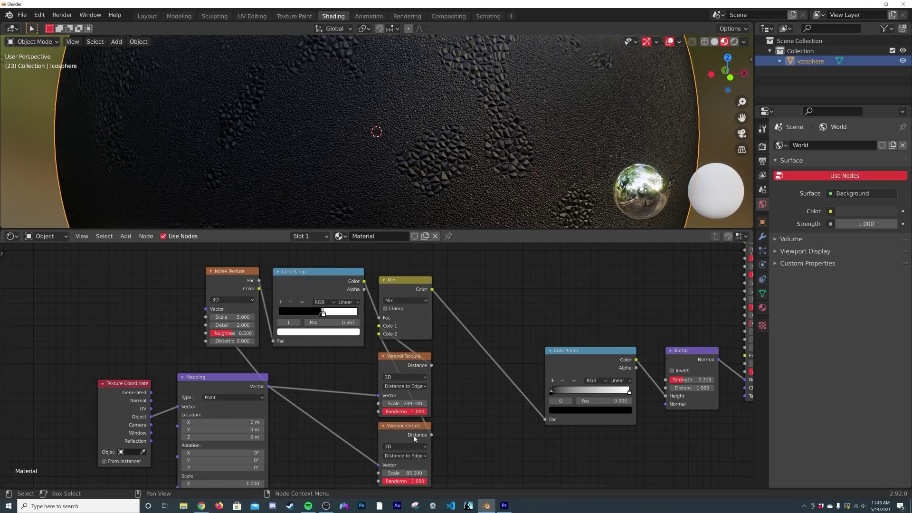
- Soften the noise mask by moving its ColorRamp's black stop to position 0.215
{"action": "left_click_drag", "start_coordinate": [410, 432], "coordinate": [408, 436]}
{"action": "scroll", "coordinate": [351, 332], "scroll_direction": "up", "scroll_amount": 2}
{"action": "middle_click_drag", "start_coordinate": [329, 298], "coordinate": [384, 326]}
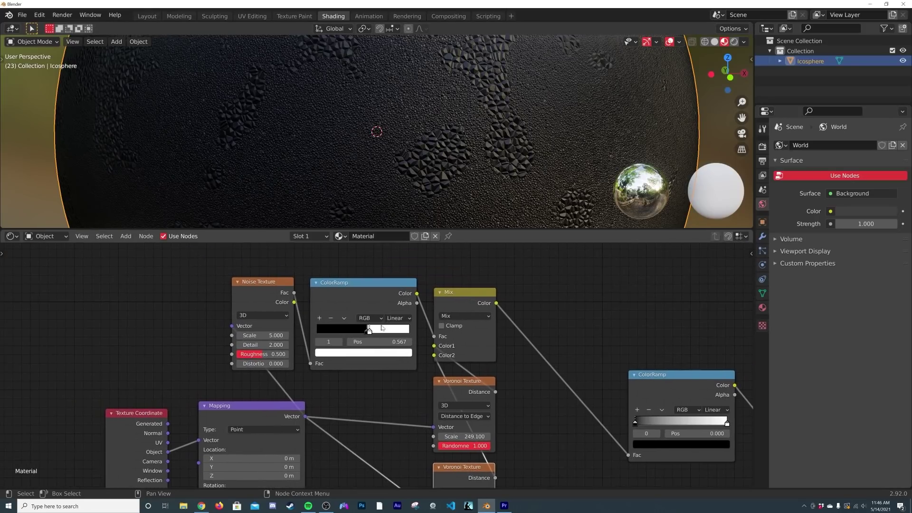
{"action": "left_click", "coordinate": [366, 332]}
{"action": "left_click_drag", "start_coordinate": [351, 335], "coordinate": [343, 334]}
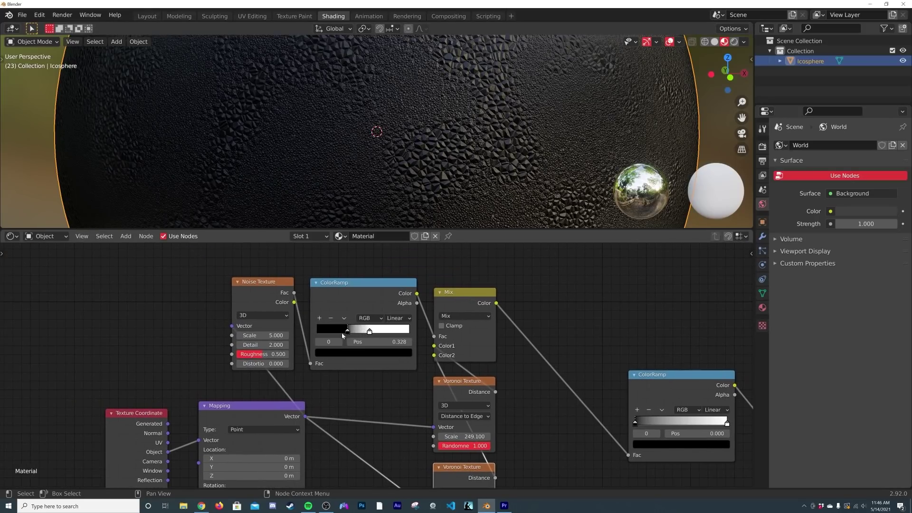
{"action": "scroll", "coordinate": [509, 170], "scroll_direction": "up", "scroll_amount": 2}
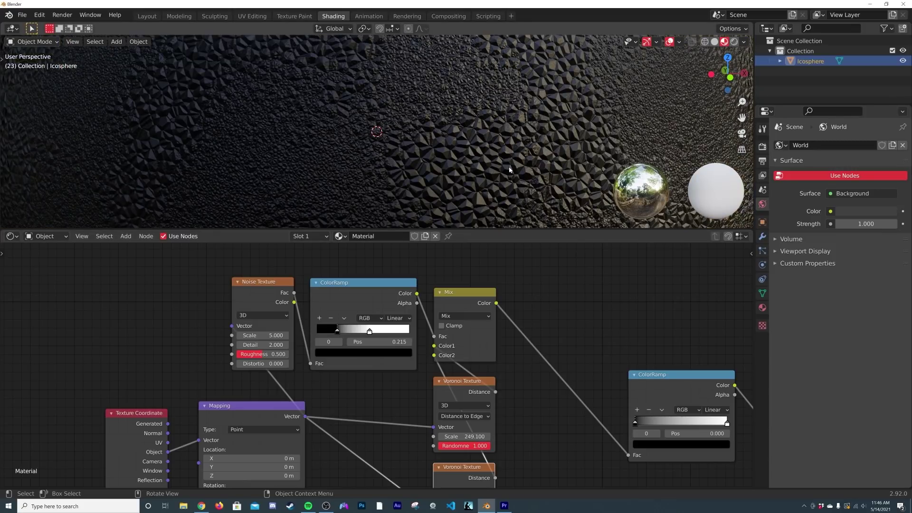
- Set the noise ColorRamp's white stop to 0.579 and the lower Voronoi Texture's scale to 119.6
{"action": "mouse_move", "coordinate": [369, 334]}
{"action": "left_mouse_down"}
{"action": "mouse_move", "coordinate": [382, 335]}
{"action": "mouse_move", "coordinate": [371, 336]}
{"action": "left_mouse_up"}
{"action": "scroll", "coordinate": [468, 169], "scroll_direction": "down", "scroll_amount": 3}
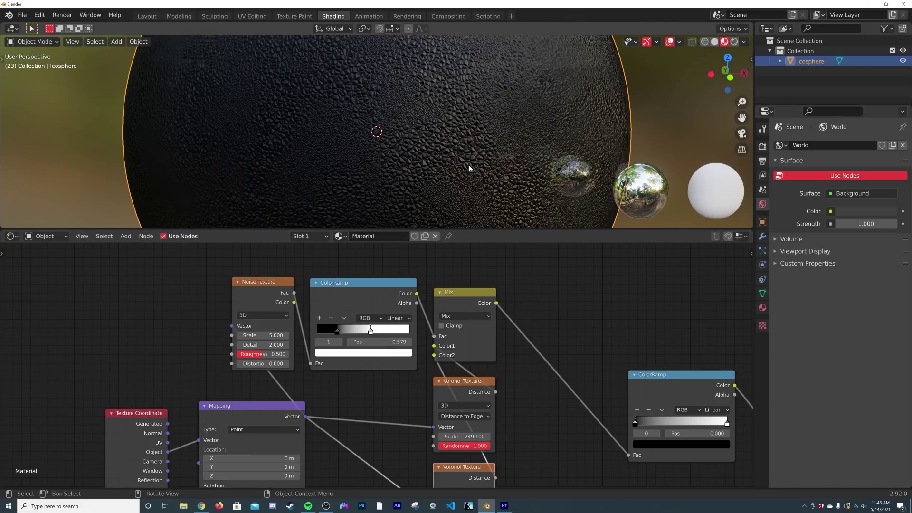
{"action": "middle_click_drag", "start_coordinate": [460, 487], "coordinate": [422, 418]}
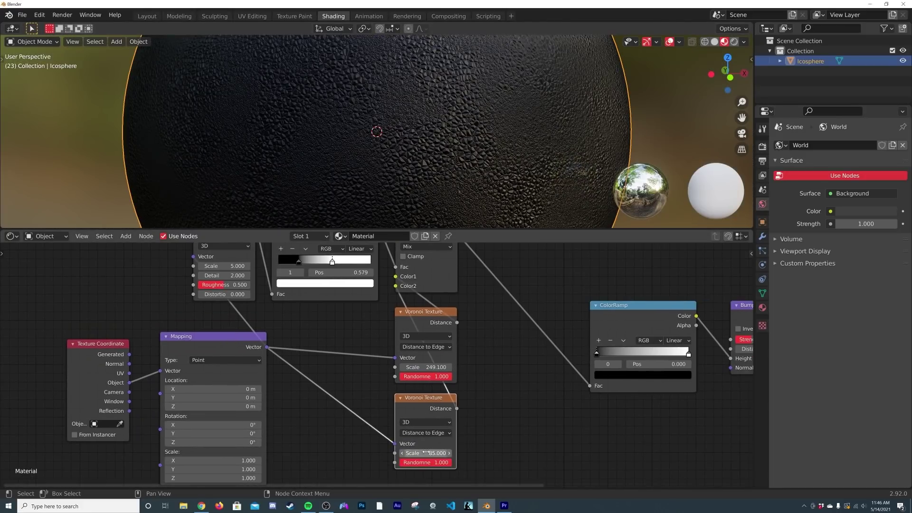
{"action": "left_click_drag", "start_coordinate": [425, 453], "coordinate": [456, 453]}
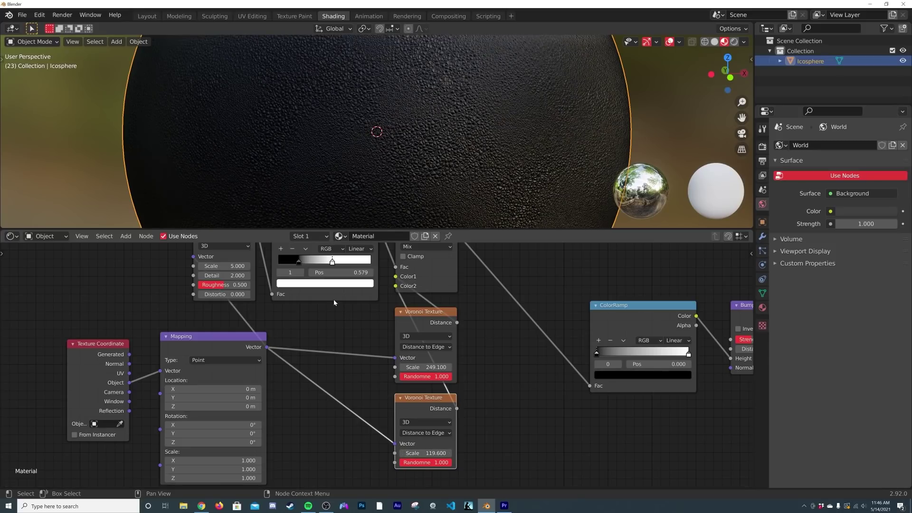
- Reduce the Noise Texture's roughness to 0
{"action": "scroll", "coordinate": [239, 275], "scroll_direction": "up", "scroll_amount": 3}
{"action": "middle_click_drag", "start_coordinate": [240, 274], "coordinate": [268, 361]}
{"action": "left_click_drag", "start_coordinate": [249, 375], "coordinate": [217, 374]}
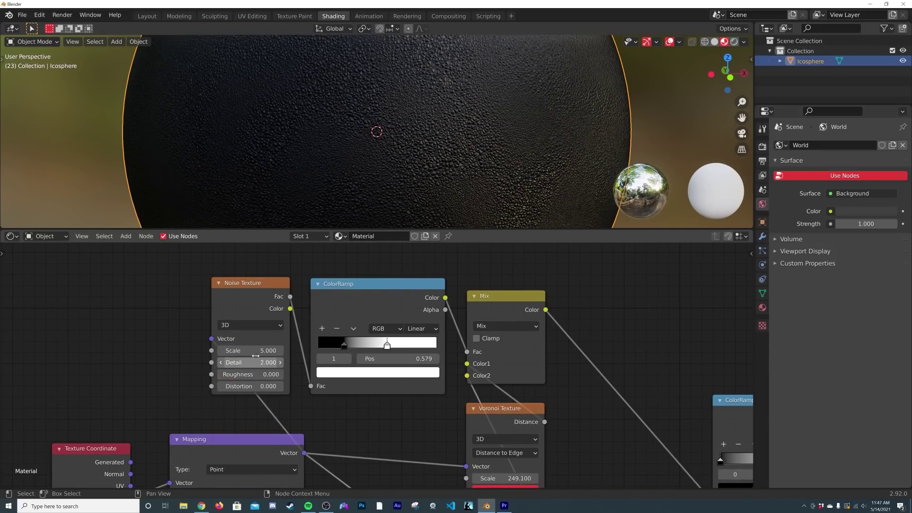
{"action": "left_click_drag", "start_coordinate": [269, 351], "coordinate": [290, 351]}
{"action": "key", "text": "Escape"}
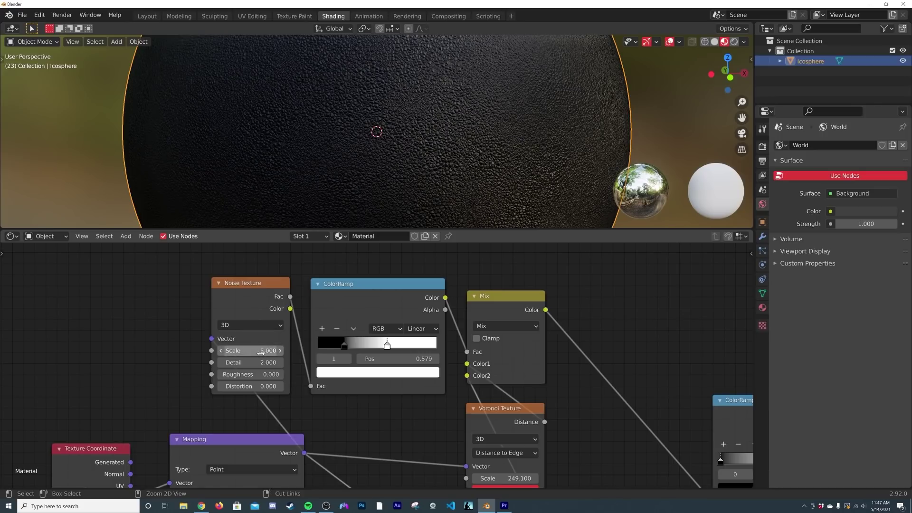
- Set the noise ColorRamp's black stop to 0.226, bring its white stop slightly closer to it, and inspect the sphere
{"action": "scroll", "coordinate": [456, 153], "scroll_direction": "down", "scroll_amount": 4}
{"action": "scroll", "coordinate": [406, 163], "scroll_direction": "up", "scroll_amount": 4}
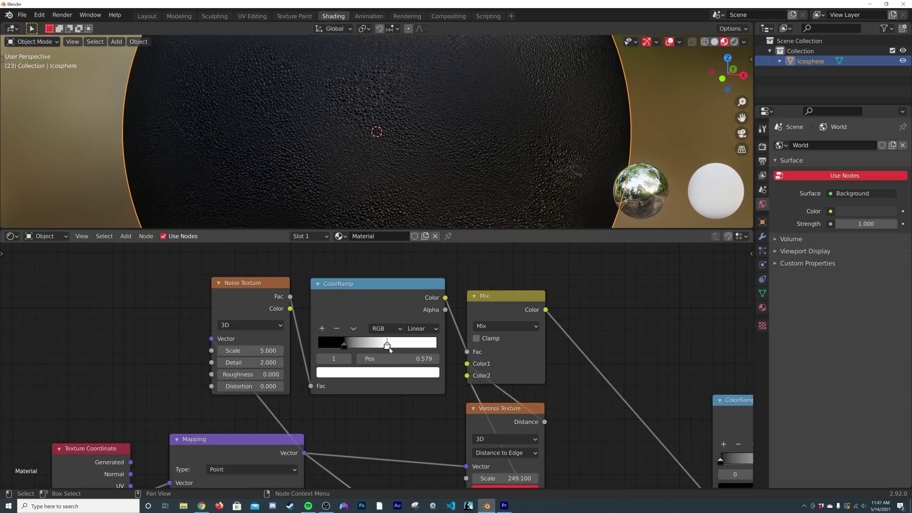
{"action": "left_click_drag", "start_coordinate": [396, 347], "coordinate": [411, 347]}
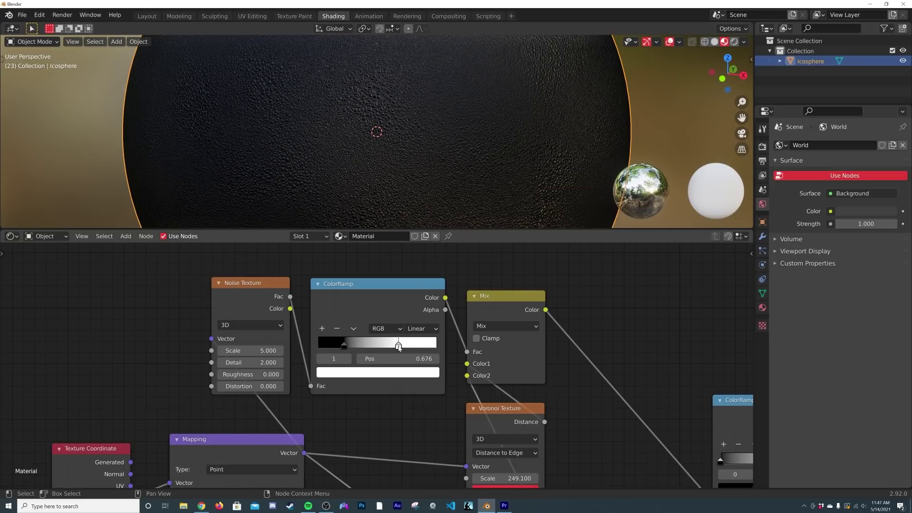
{"action": "mouse_move", "coordinate": [352, 350]}
{"action": "left_mouse_down"}
{"action": "mouse_move", "coordinate": [395, 347]}
{"action": "mouse_move", "coordinate": [345, 345]}
{"action": "left_mouse_up"}
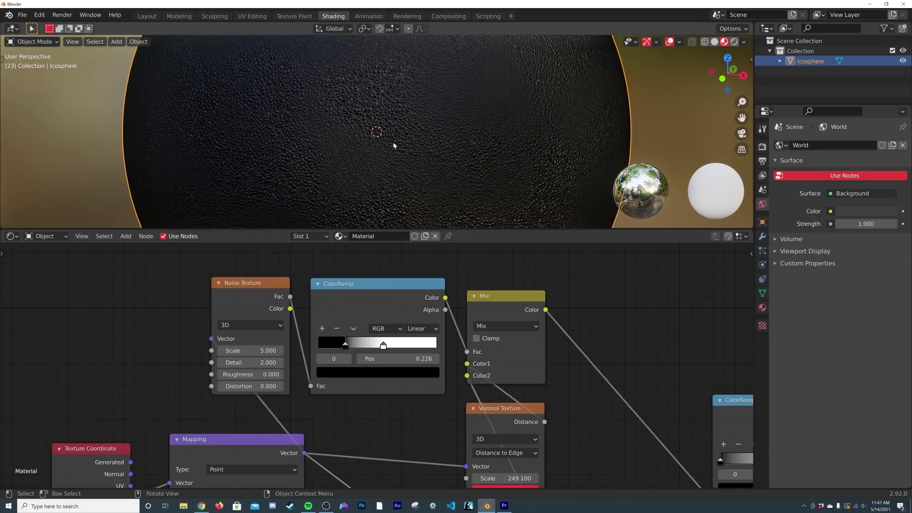
{"action": "mouse_move", "coordinate": [394, 144]}
{"action": "middle_mouse_down"}
{"action": "mouse_move", "coordinate": [483, 134]}
{"action": "mouse_move", "coordinate": [409, 148]}
{"action": "middle_mouse_up"}
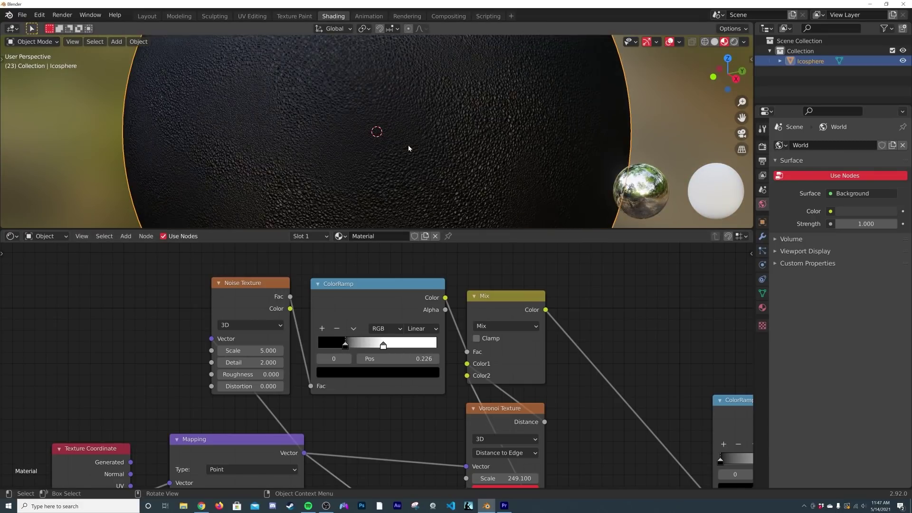
{"action": "middle_click_drag", "start_coordinate": [340, 175], "coordinate": [399, 176]}
{"action": "scroll", "coordinate": [388, 147], "scroll_direction": "up", "scroll_amount": 1}
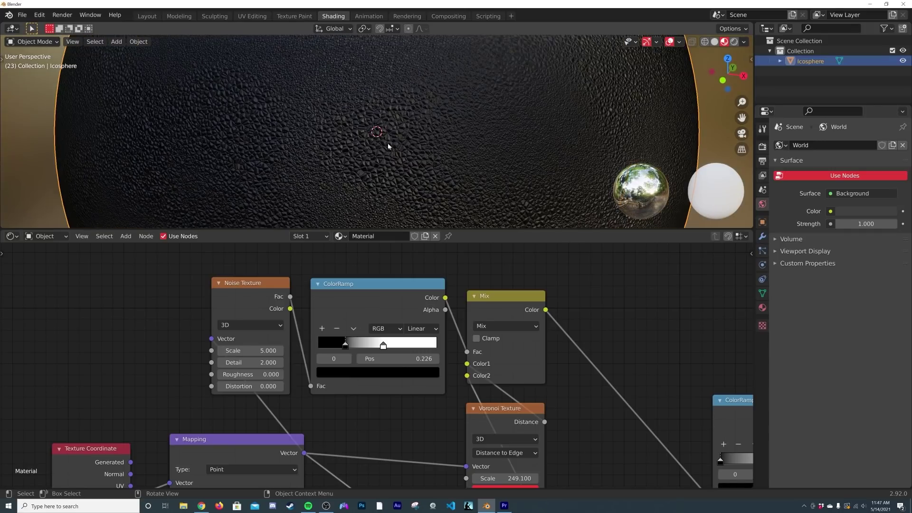
- Set the lower Voronoi Texture's scale to 131.2 and inspect the leather surface
{"action": "middle_click_drag", "start_coordinate": [574, 448], "coordinate": [568, 359]}
{"action": "middle_click_drag", "start_coordinate": [504, 434], "coordinate": [504, 388]}
{"action": "left_click_drag", "start_coordinate": [505, 451], "coordinate": [519, 451]}
{"action": "scroll", "coordinate": [342, 159], "scroll_direction": "down", "scroll_amount": 5}
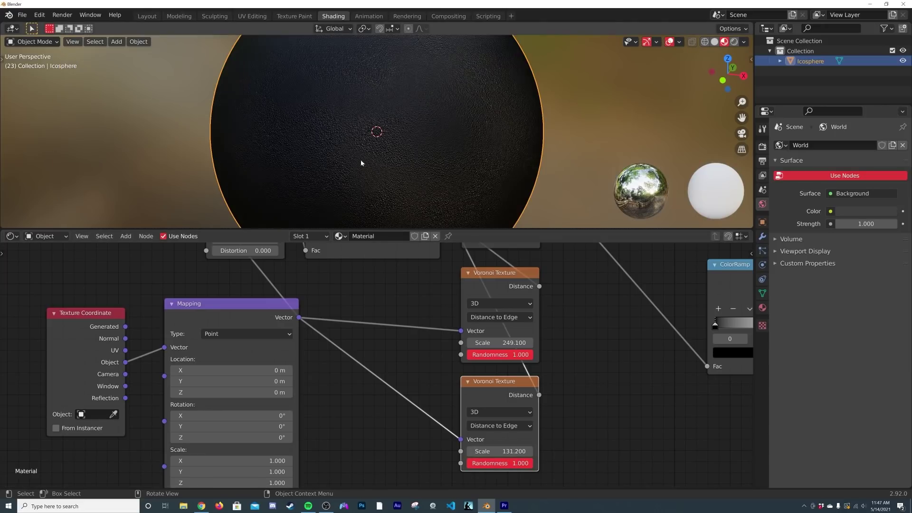
{"action": "middle_click_drag", "start_coordinate": [361, 160], "coordinate": [371, 137]}
{"action": "scroll", "coordinate": [373, 137], "scroll_direction": "up", "scroll_amount": 2}
{"action": "scroll", "coordinate": [380, 137], "scroll_direction": "up", "scroll_amount": 3}
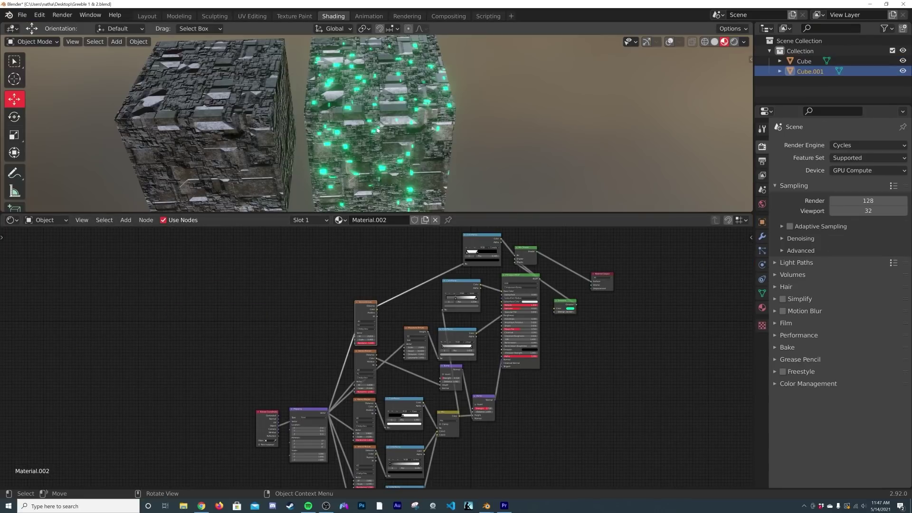
- Hide the green-glowing greeble cube and select the plain greeble cube beside it
{"action": "key", "text": "h"}
{"action": "middle_click_drag", "start_coordinate": [327, 126], "coordinate": [437, 101], "text": "shift"}
{"action": "scroll", "coordinate": [465, 136], "scroll_direction": "up", "scroll_amount": 3}
{"action": "left_click", "coordinate": [439, 136]}
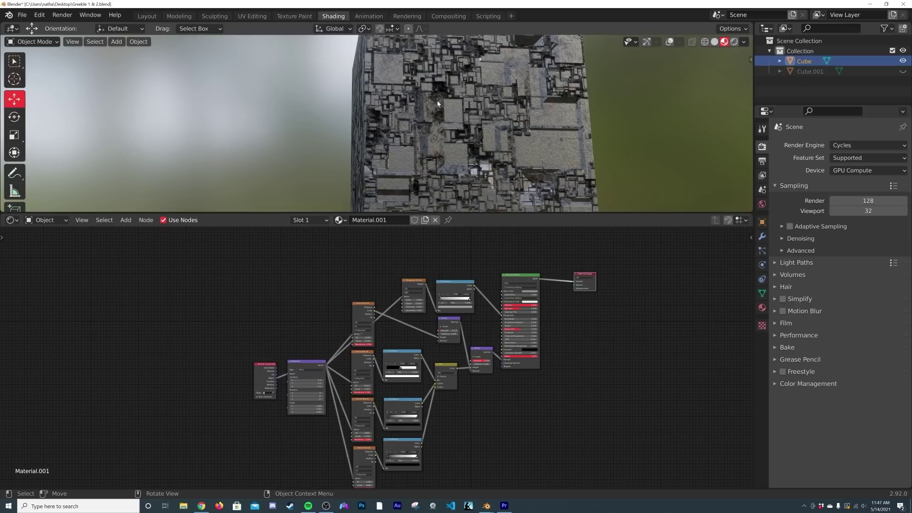
- Set W to 2.240 on the F2 Voronoi Texture whose ColorRamp feeds the Mix node's Color1
{"action": "scroll", "coordinate": [424, 433], "scroll_direction": "up", "scroll_amount": 4}
{"action": "middle_click_drag", "start_coordinate": [423, 435], "coordinate": [422, 346]}
{"action": "scroll", "coordinate": [373, 328], "scroll_direction": "up", "scroll_amount": 3}
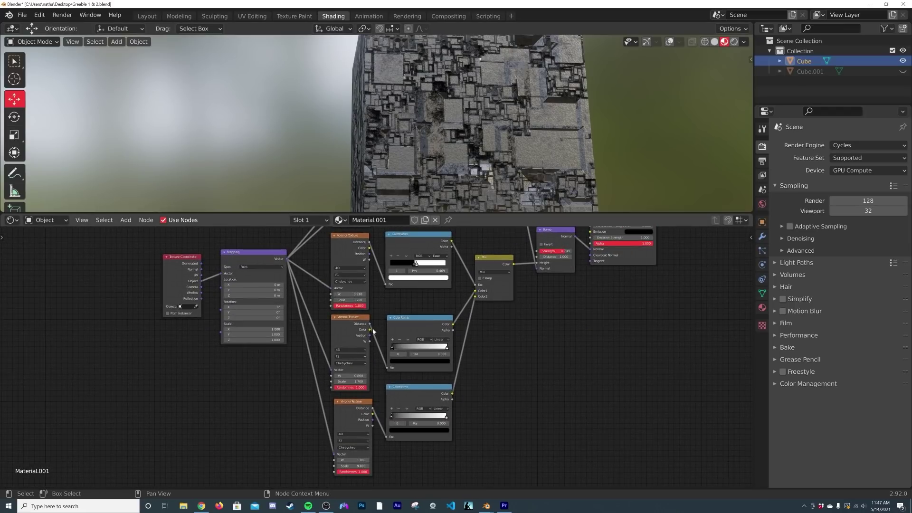
{"action": "left_click_drag", "start_coordinate": [349, 326], "coordinate": [351, 325]}
{"action": "scroll", "coordinate": [352, 397], "scroll_direction": "up", "scroll_amount": 1}
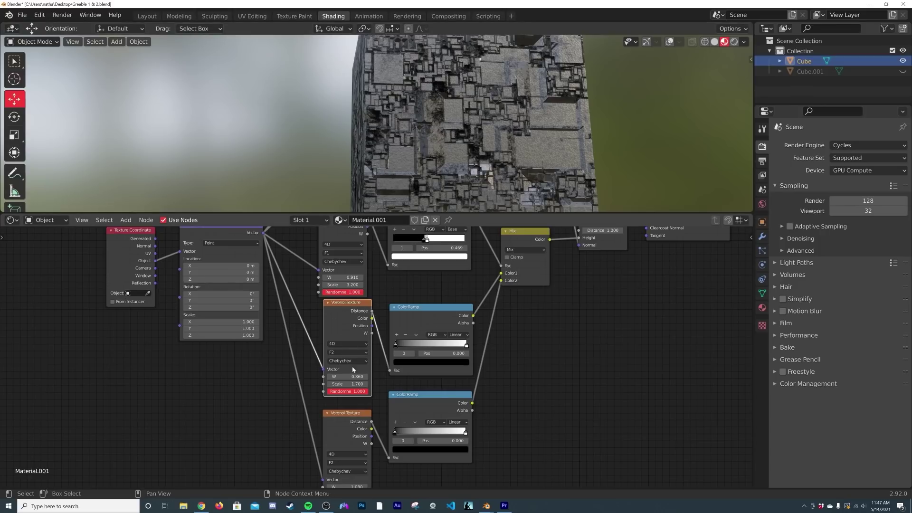
{"action": "left_click_drag", "start_coordinate": [347, 376], "coordinate": [417, 376]}
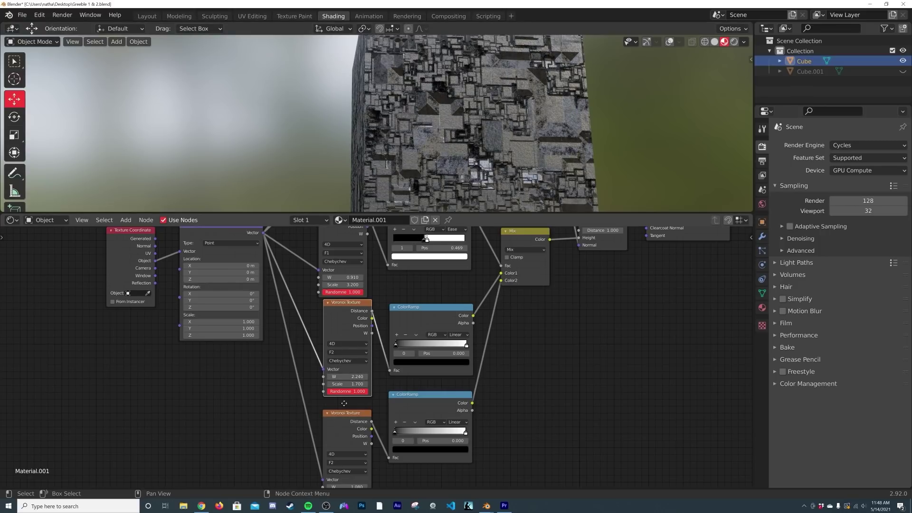
- Set the bottom Voronoi Texture's W to 2.060 and nudge the F1 Voronoi node beside the mask ColorRamp
{"action": "middle_click_drag", "start_coordinate": [356, 445], "coordinate": [363, 380]}
{"action": "scroll", "coordinate": [362, 399], "scroll_direction": "up", "scroll_amount": 2}
{"action": "left_click_drag", "start_coordinate": [350, 428], "coordinate": [380, 428], "text": "shift"}
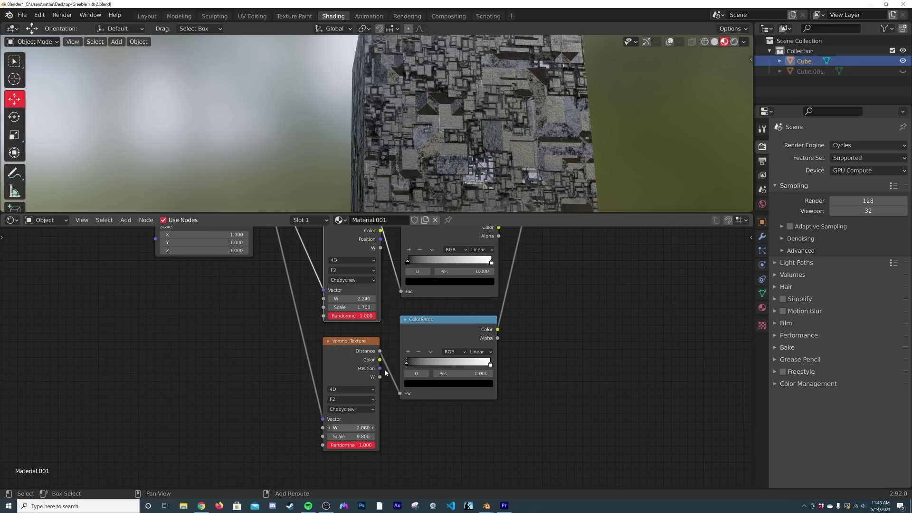
{"action": "middle_click_drag", "start_coordinate": [386, 273], "coordinate": [354, 386]}
{"action": "middle_click_drag", "start_coordinate": [339, 308], "coordinate": [339, 382]}
{"action": "left_click_drag", "start_coordinate": [311, 300], "coordinate": [318, 295]}
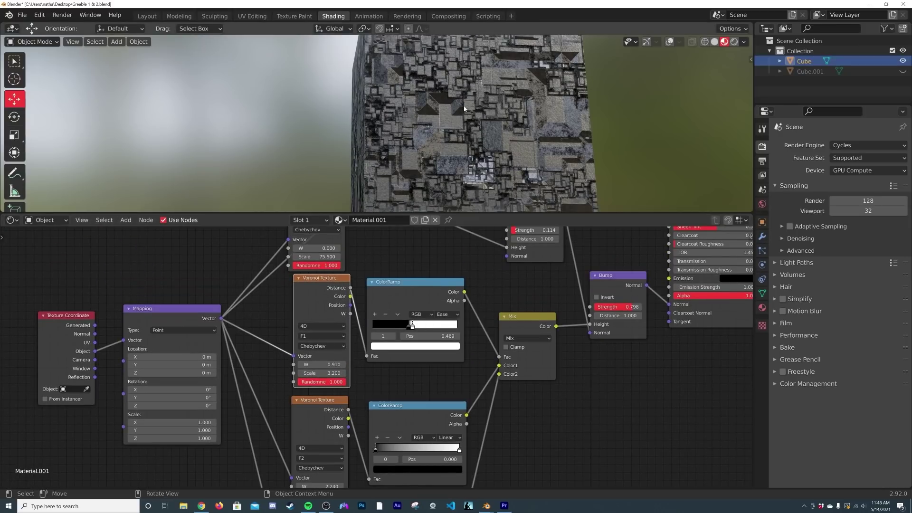
- Examine the greeble pattern on the cube from several sides, both close up and from a distance
{"action": "middle_click_drag", "start_coordinate": [466, 110], "coordinate": [457, 130]}
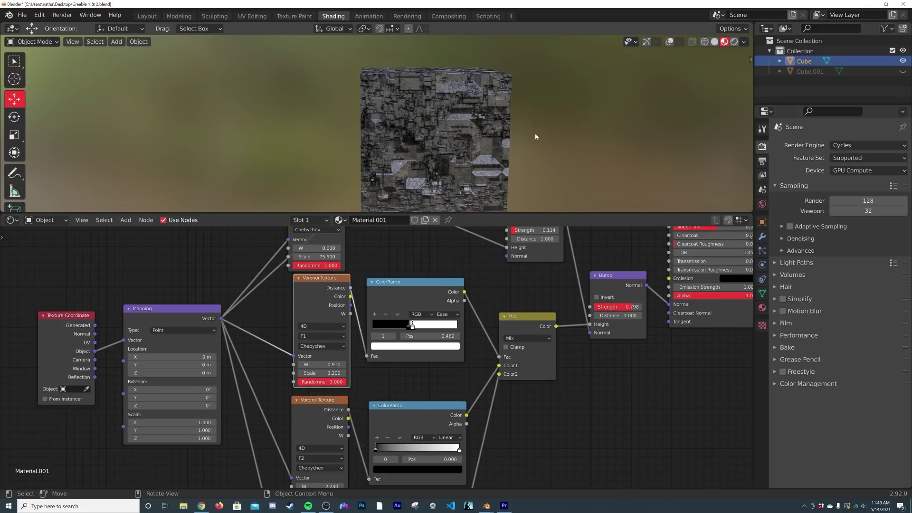
{"action": "middle_click_drag", "start_coordinate": [535, 138], "coordinate": [290, 137]}
{"action": "scroll", "coordinate": [374, 144], "scroll_direction": "up", "scroll_amount": 1}
{"action": "scroll", "coordinate": [467, 137], "scroll_direction": "down", "scroll_amount": 1}
{"action": "middle_click_drag", "start_coordinate": [485, 147], "coordinate": [485, 136]}
{"action": "scroll", "coordinate": [494, 136], "scroll_direction": "up", "scroll_amount": 1}
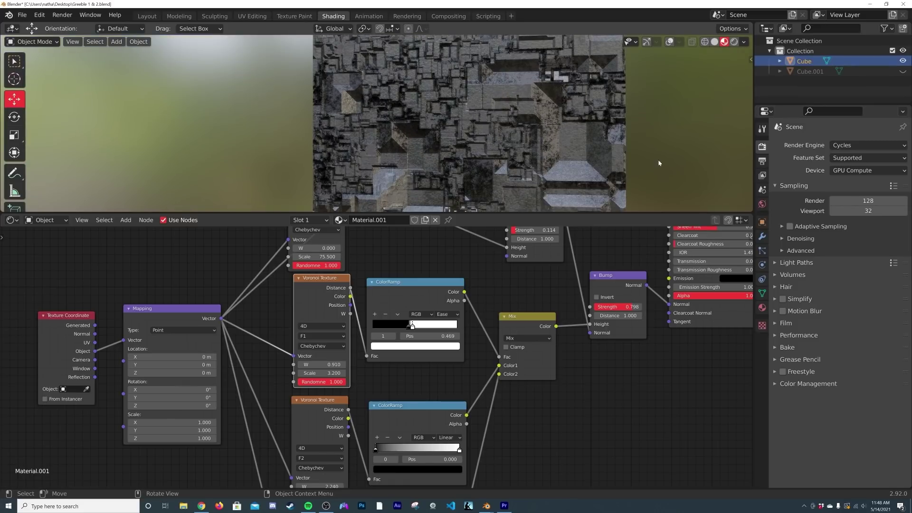
{"action": "mouse_move", "coordinate": [441, 108]}
{"action": "middle_mouse_down"}
{"action": "mouse_move", "coordinate": [403, 122]}
{"action": "mouse_move", "coordinate": [413, 132]}
{"action": "mouse_move", "coordinate": [442, 121]}
{"action": "middle_mouse_up"}
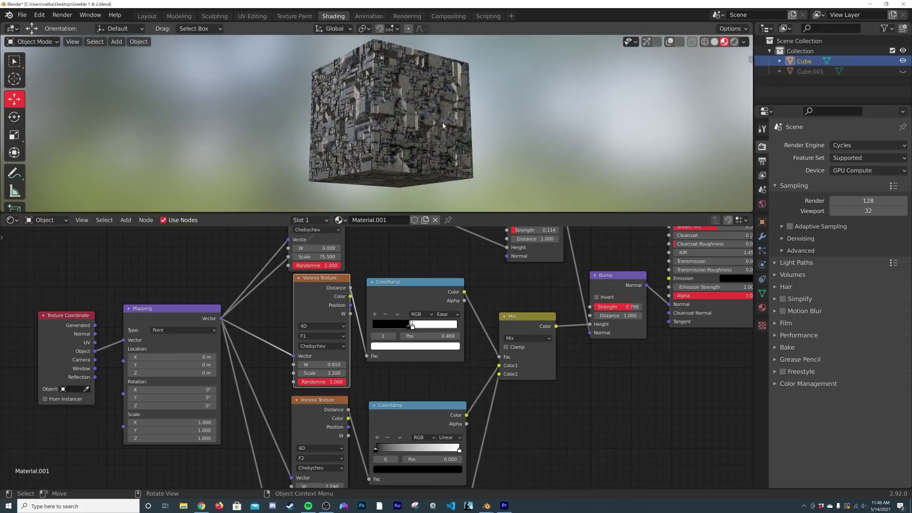
{"action": "scroll", "coordinate": [470, 131], "scroll_direction": "up", "scroll_amount": 5}
{"action": "scroll", "coordinate": [494, 139], "scroll_direction": "down", "scroll_amount": 4}
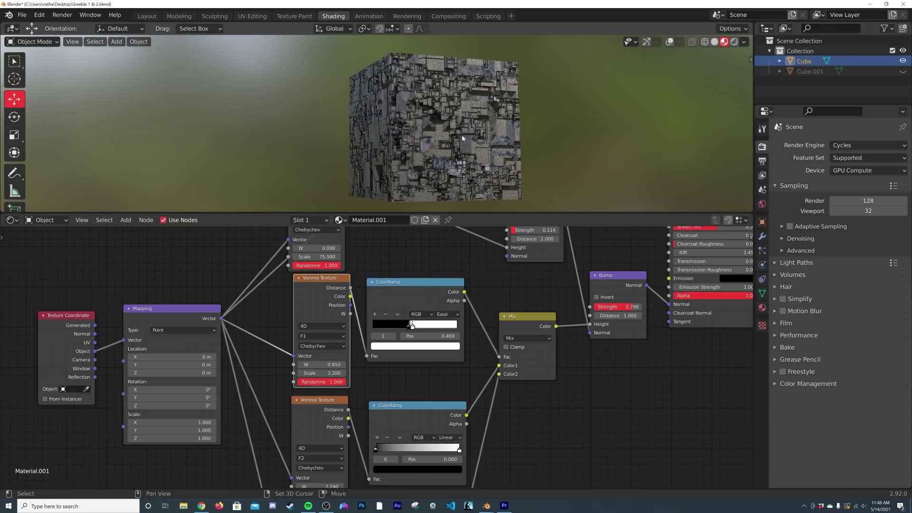
{"action": "middle_click_drag", "start_coordinate": [461, 135], "coordinate": [414, 139], "text": "shift"}
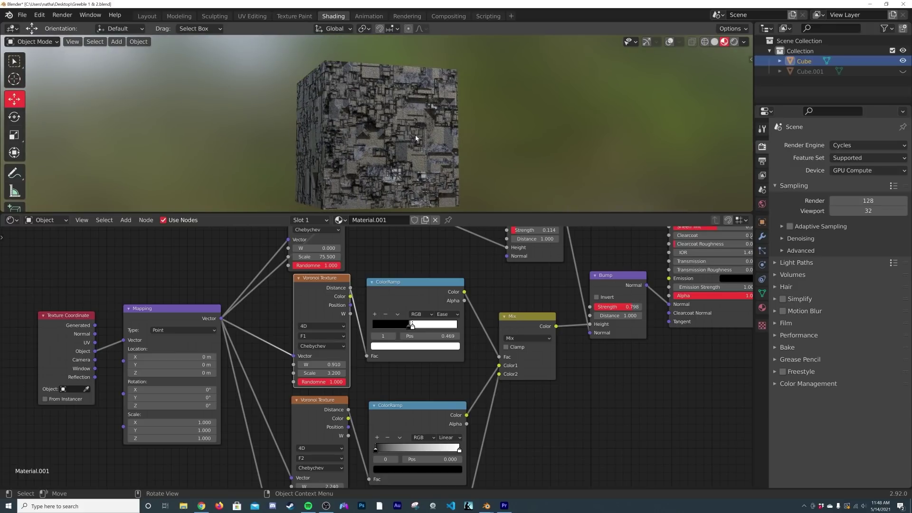
{"action": "scroll", "coordinate": [406, 134], "scroll_direction": "up", "scroll_amount": 2}
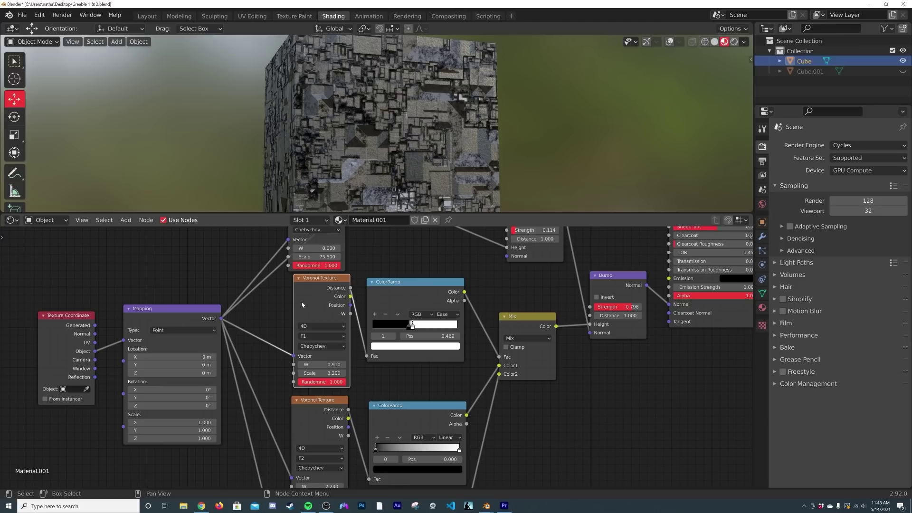
- Shift the F1 Voronoi Texture node slightly away from the mask ColorRamp and inspect the cube from above
{"action": "left_click_drag", "start_coordinate": [307, 288], "coordinate": [303, 293]}
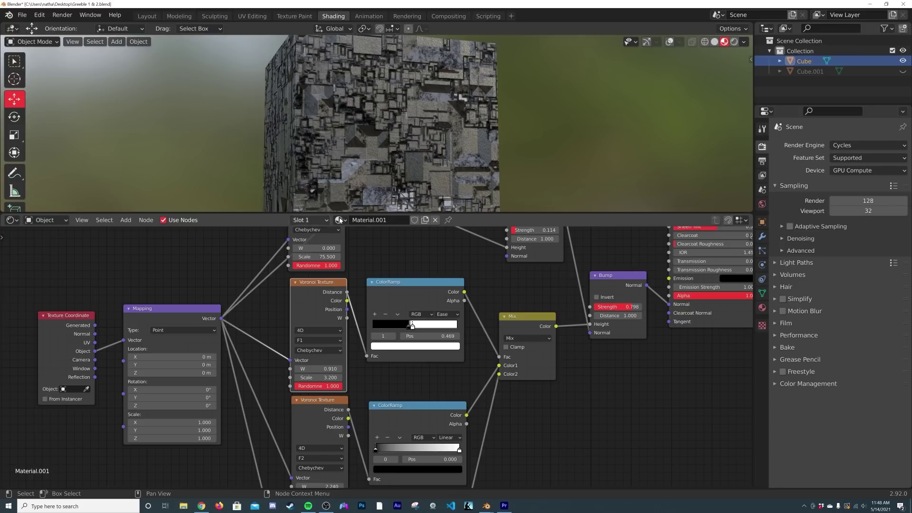
{"action": "middle_click_drag", "start_coordinate": [434, 66], "coordinate": [496, 116]}
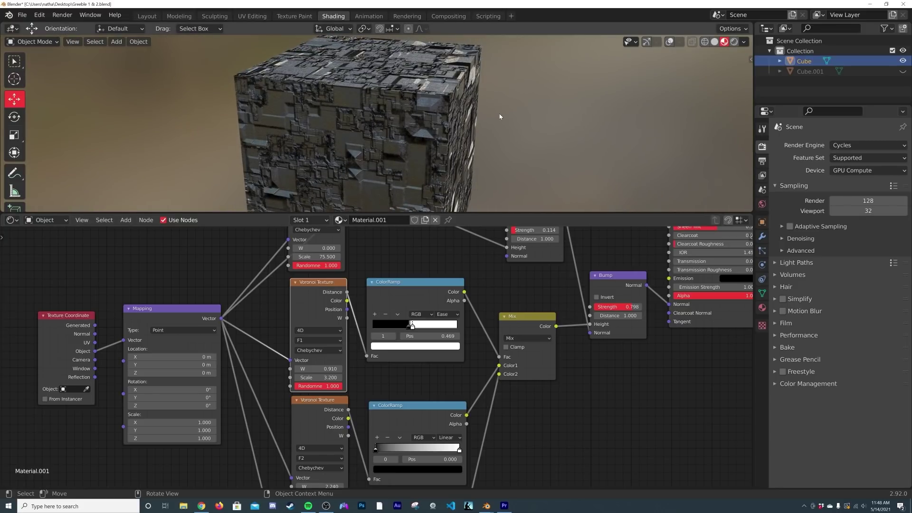
{"action": "middle_click_drag", "start_coordinate": [378, 120], "coordinate": [462, 127]}
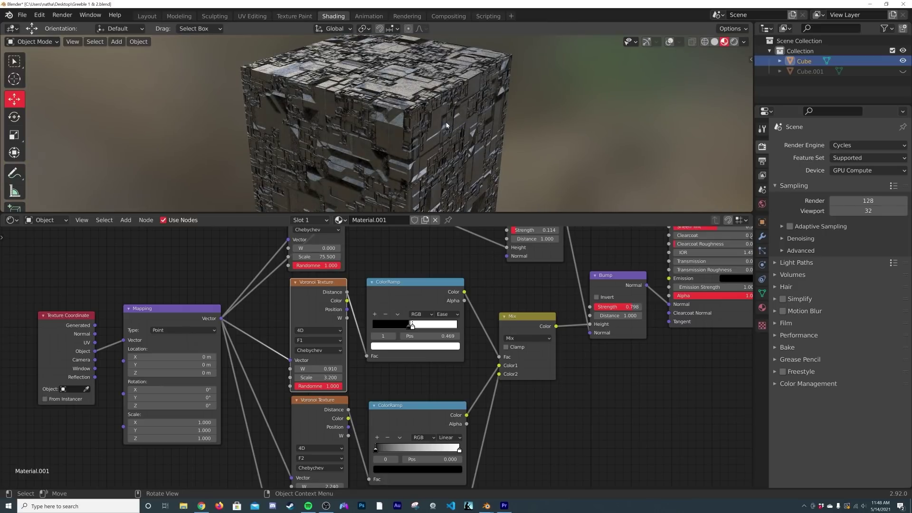